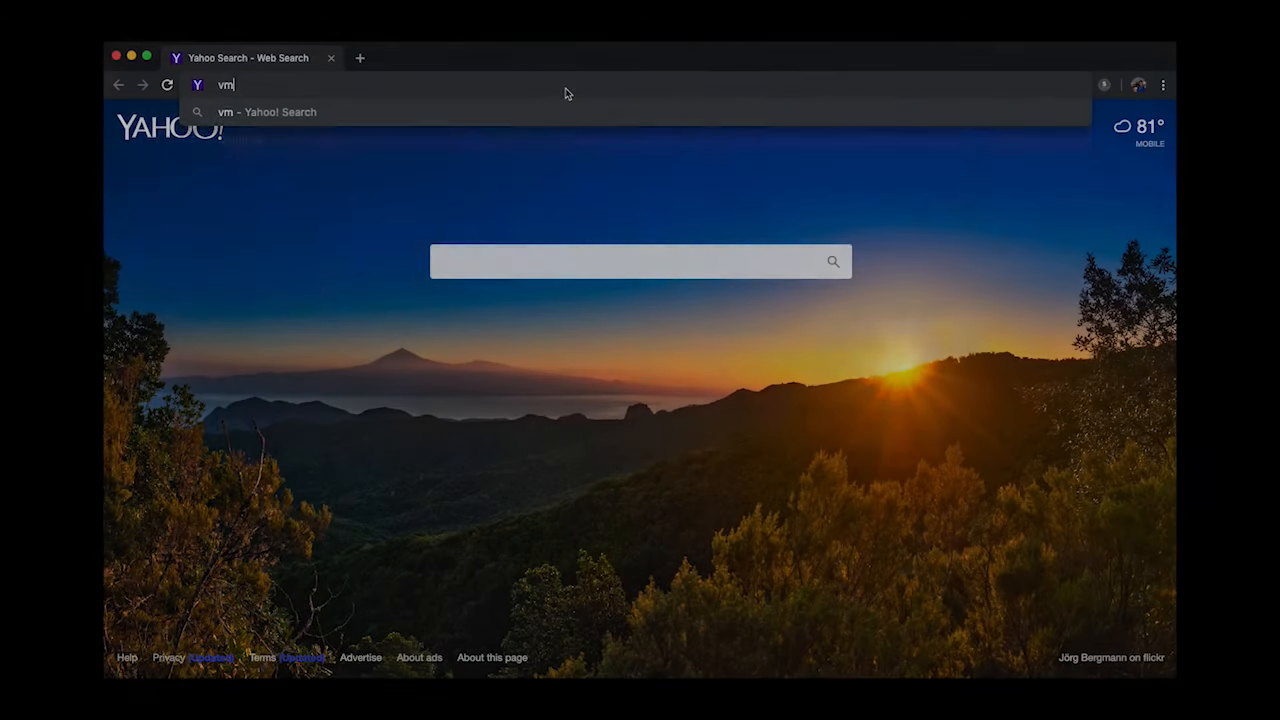
Step: Open vmix.com in the browser and look through its home page
{"action": "type", "text": "x."}
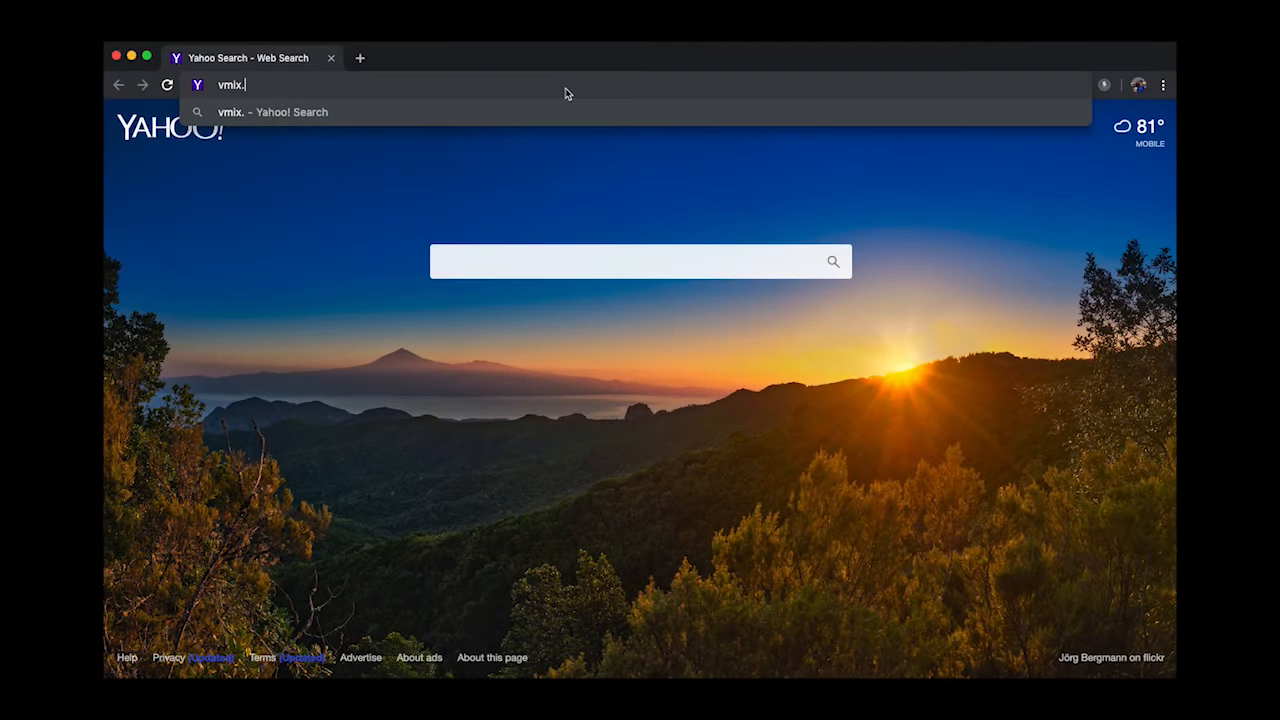
{"action": "type", "text": "com"}
{"action": "key", "text": "Return"}
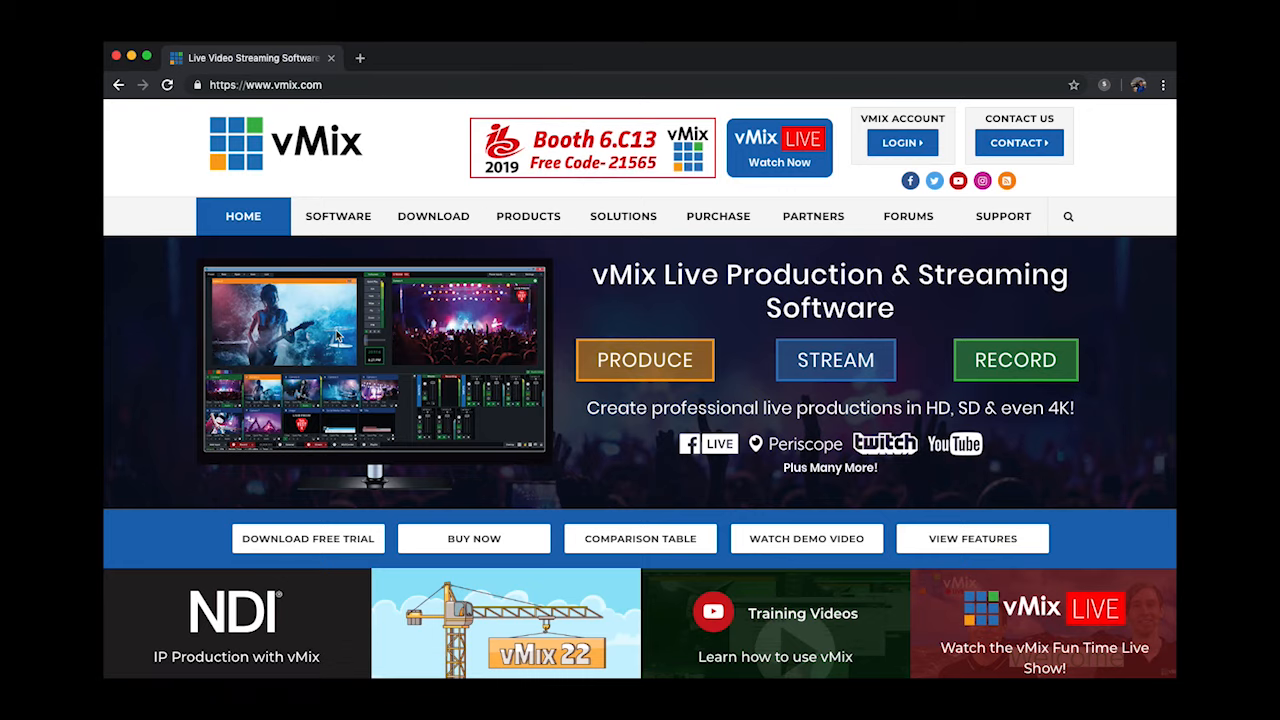
{"action": "scroll", "coordinate": [337, 336], "scroll_direction": "down", "scroll_amount": 3}
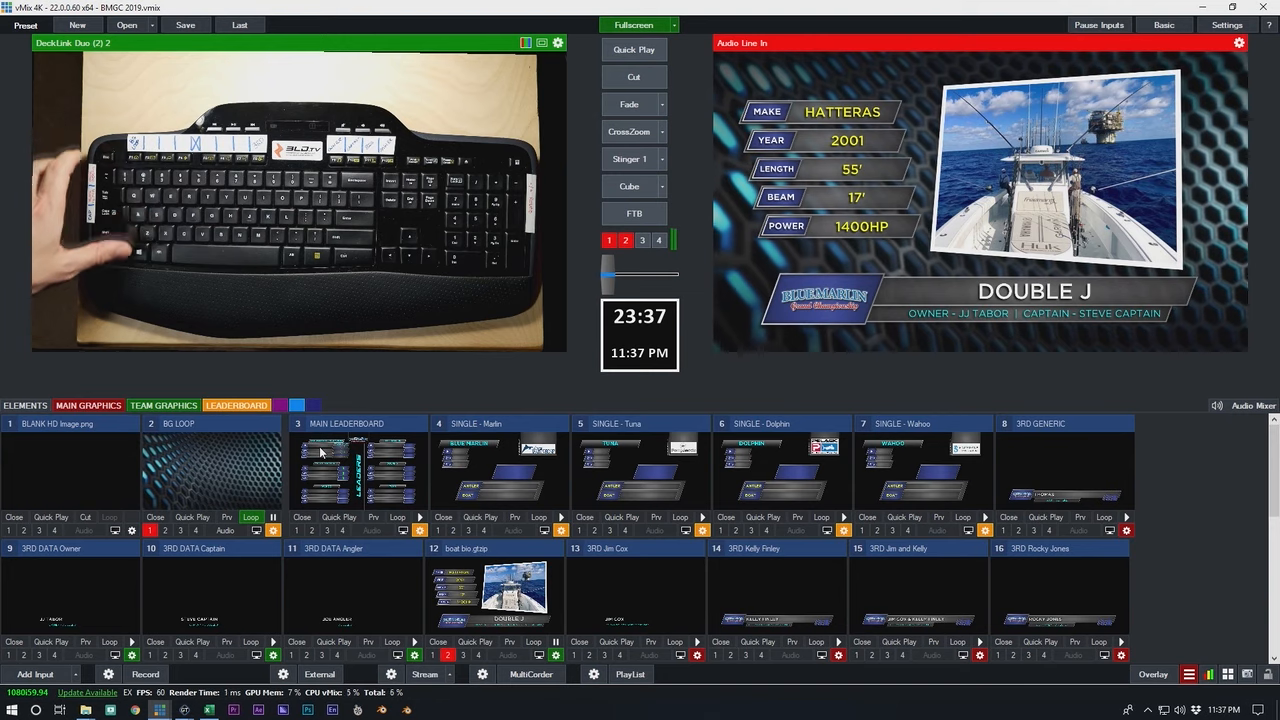
Step: Switch to vMix, clear the live overlays, and show the boat bio title on overlay 2 over BG LOOP on overlay 1
{"action": "key", "text": "z"}
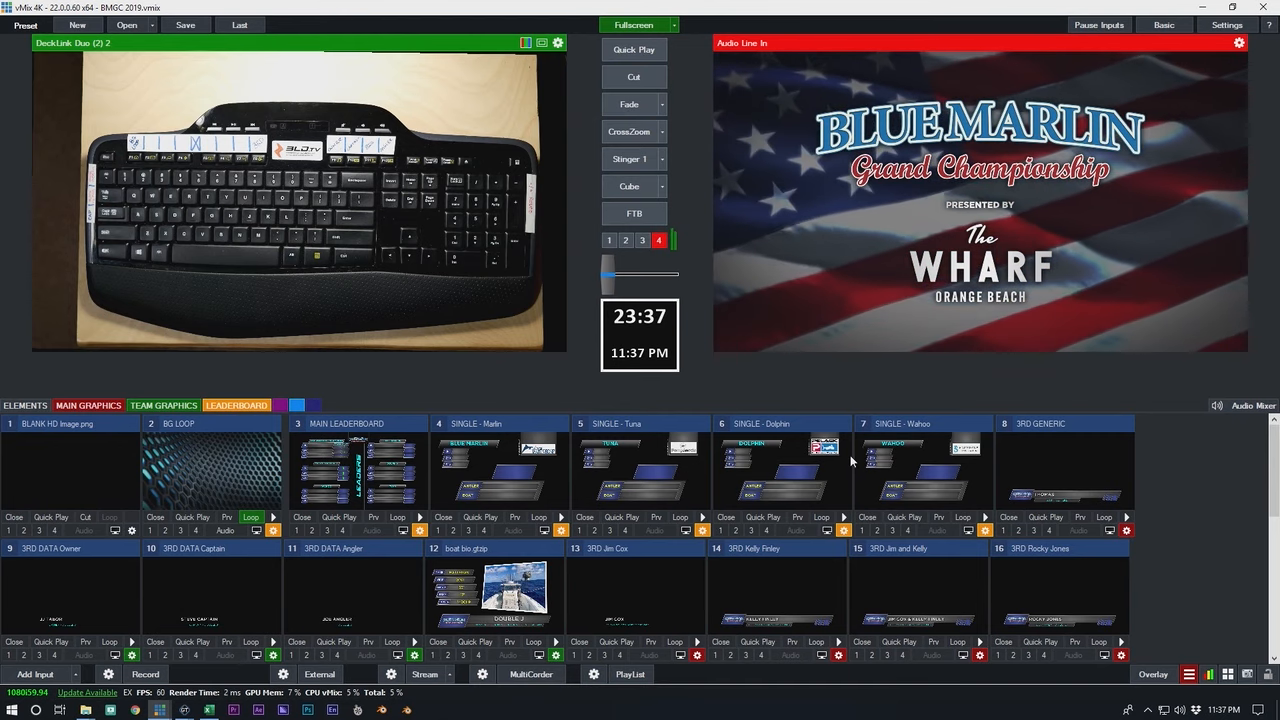
{"action": "key", "text": "grave"}
{"action": "key", "text": "F1"}
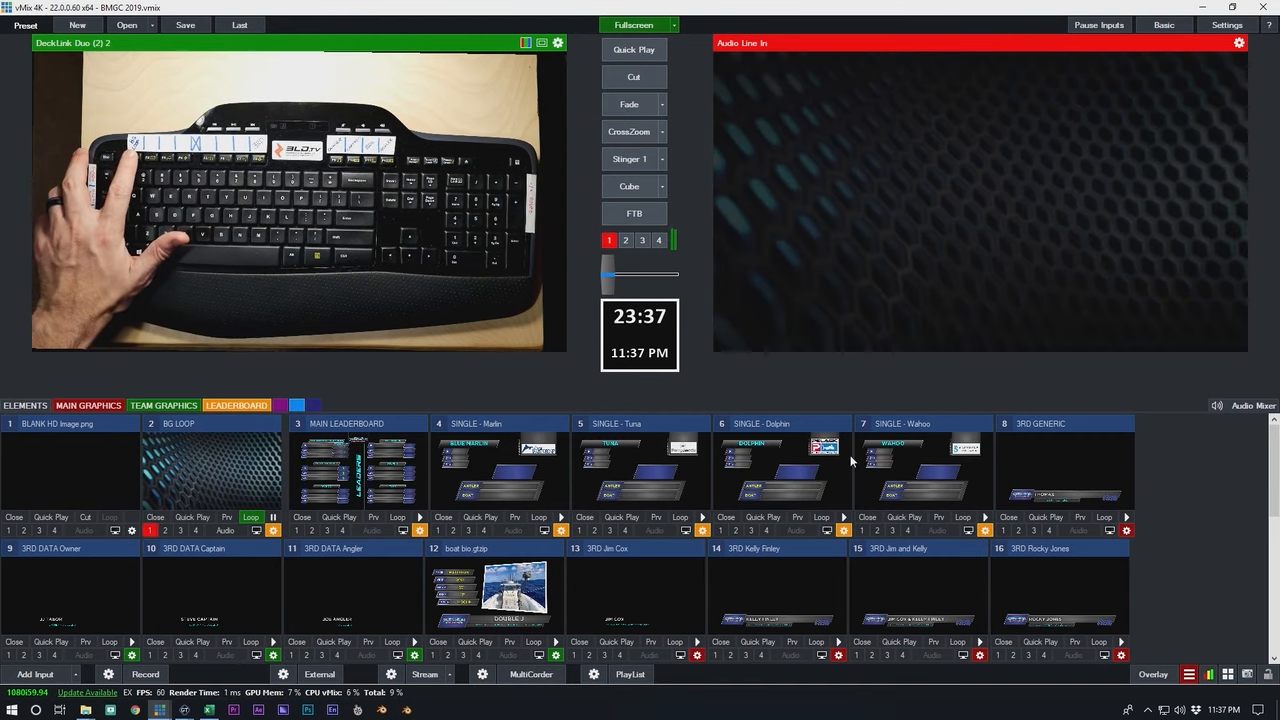
{"action": "left_click", "coordinate": [448, 655]}
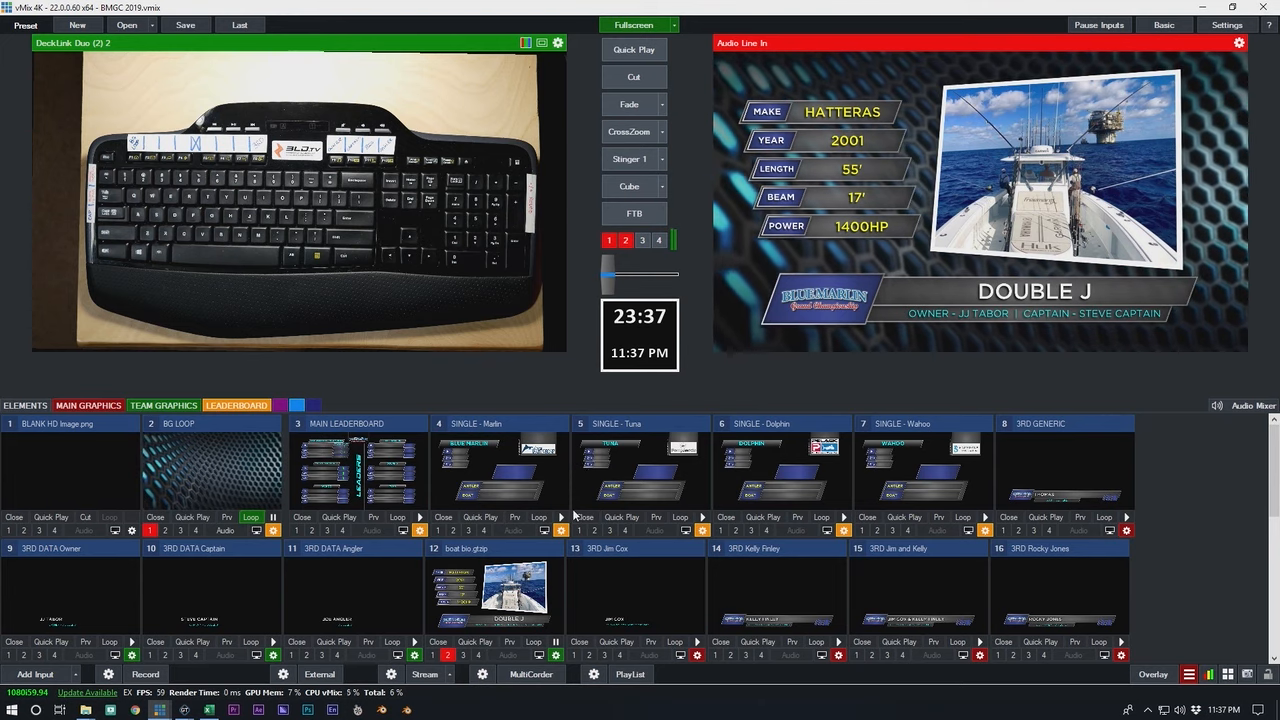
{"action": "scroll", "coordinate": [581, 536], "scroll_direction": "down", "scroll_amount": 3}
{"action": "scroll", "coordinate": [606, 564], "scroll_direction": "up", "scroll_amount": 3}
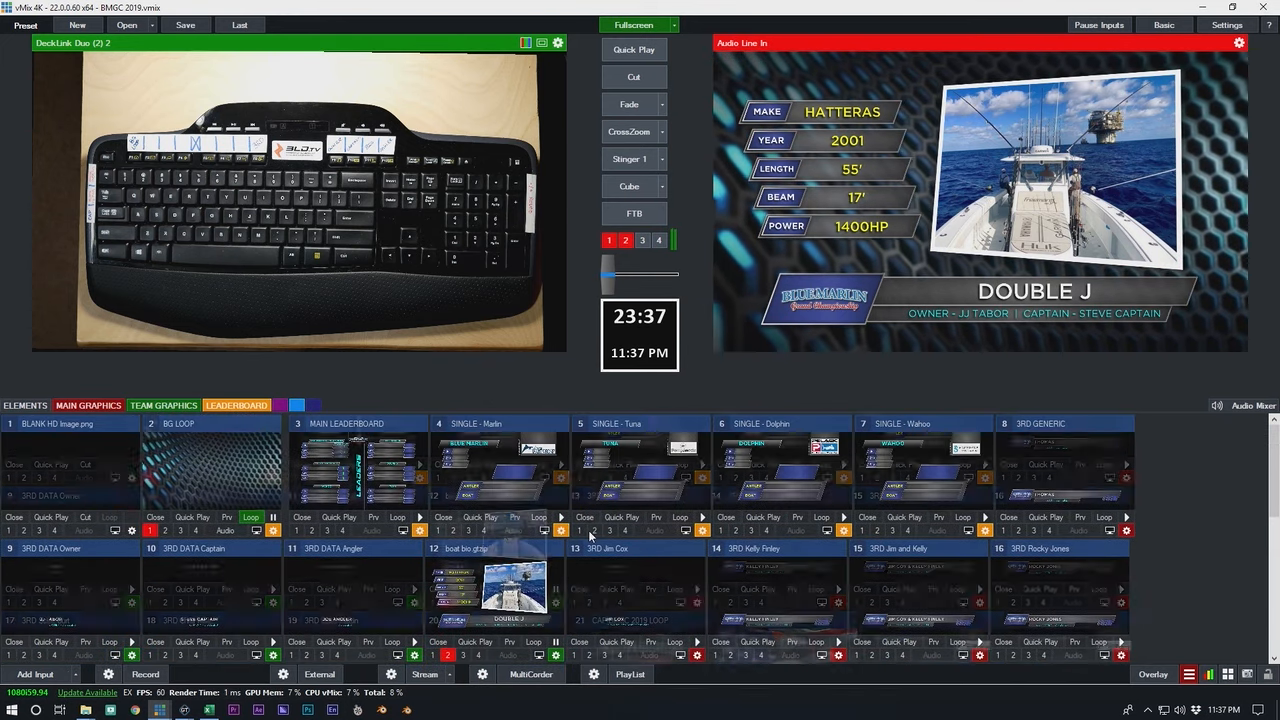
{"action": "left_click", "coordinate": [448, 655]}
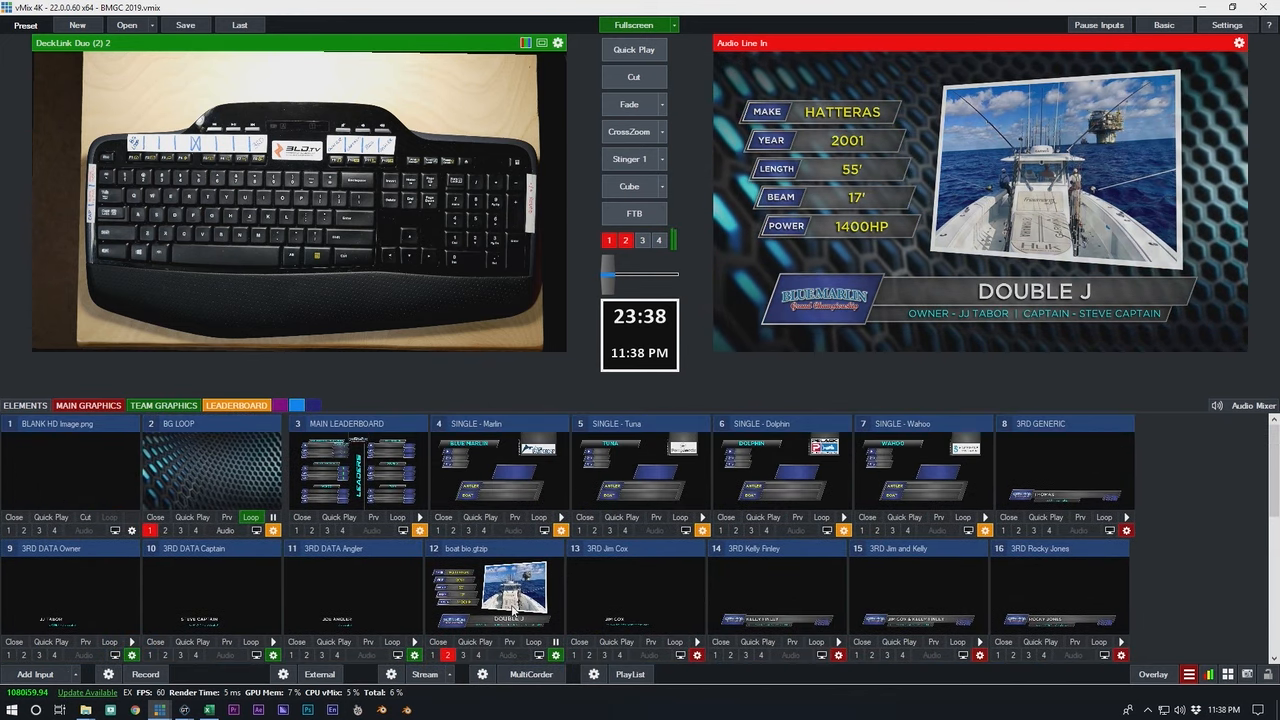
{"action": "left_click", "coordinate": [448, 655]}
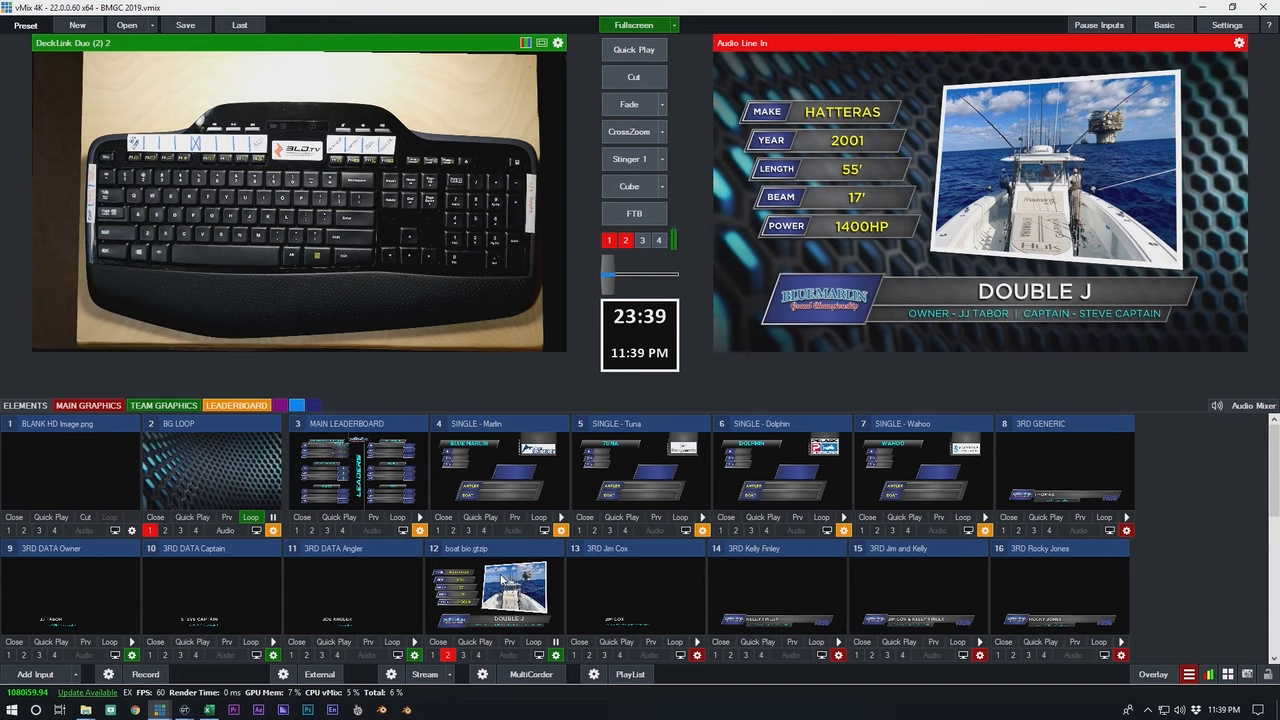
{"action": "key", "text": "F2"}
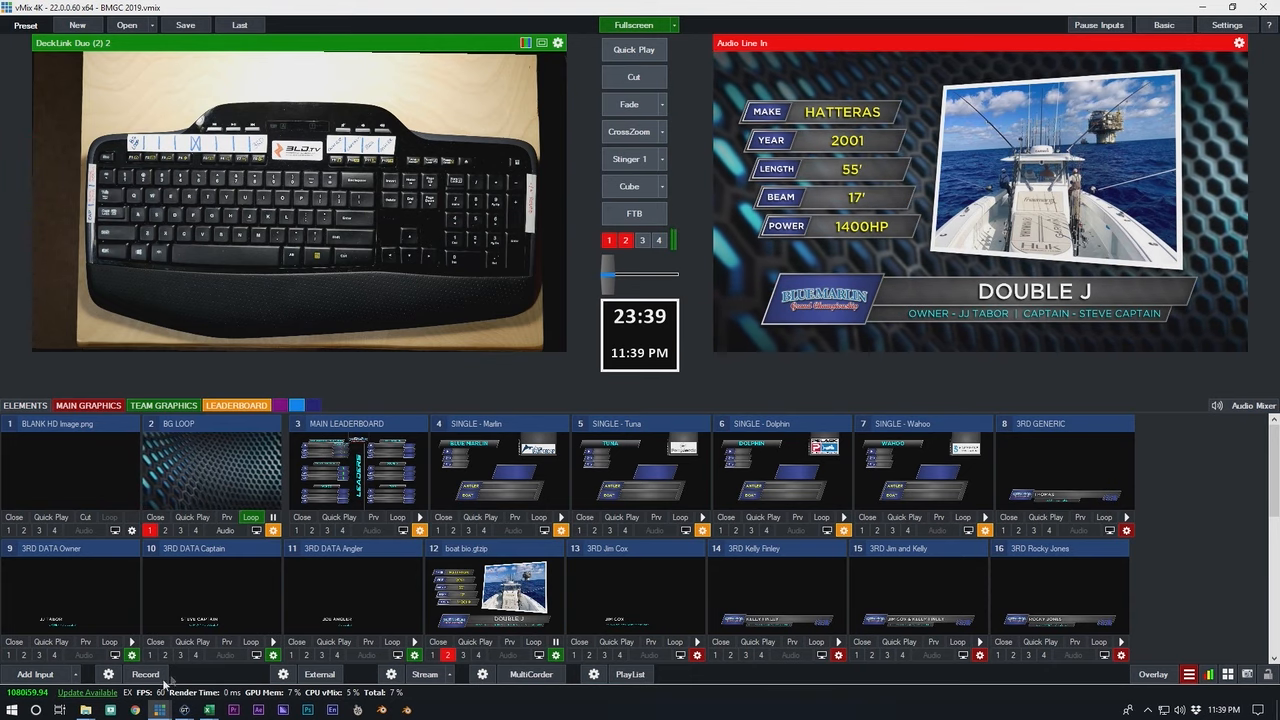
Step: Switch to the BMGC 2019 Team Data workbook in Excel and inspect the Double J and Done Deal rows
{"action": "mouse_move", "coordinate": [209, 710]}
{"action": "left_click", "coordinate": [286, 657]}
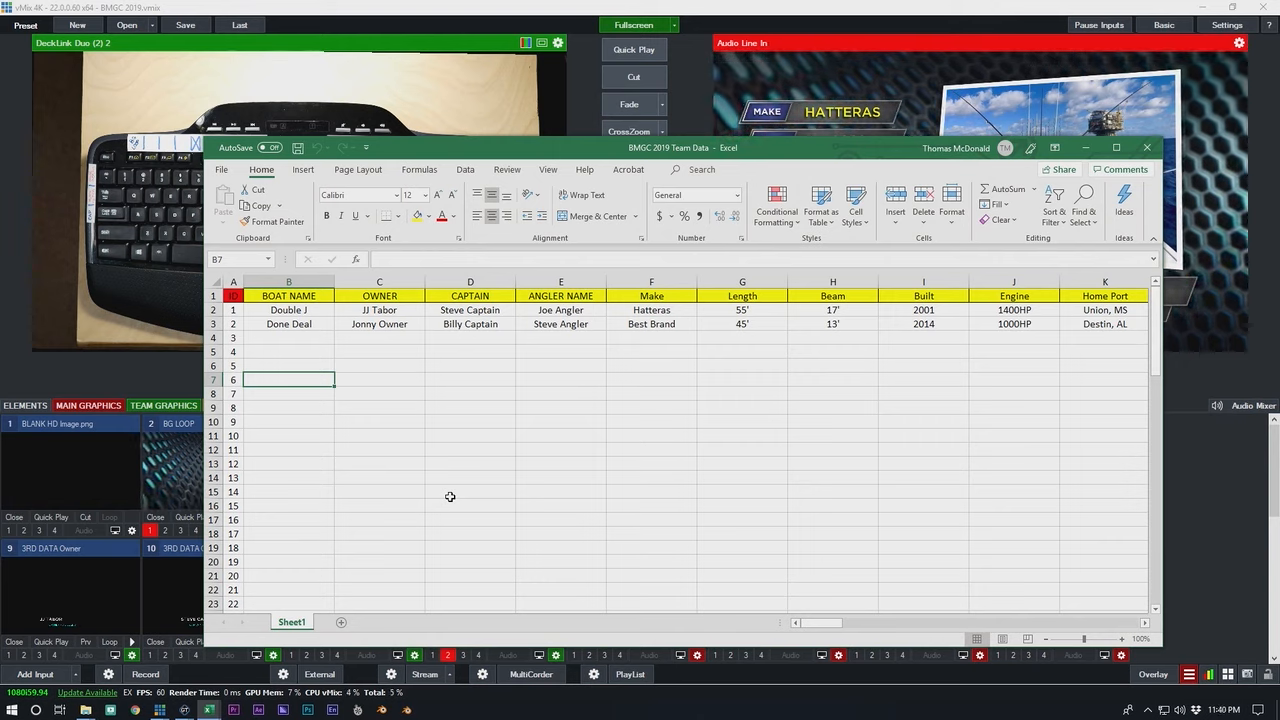
{"action": "left_click", "coordinate": [279, 311]}
{"action": "left_click", "coordinate": [283, 322]}
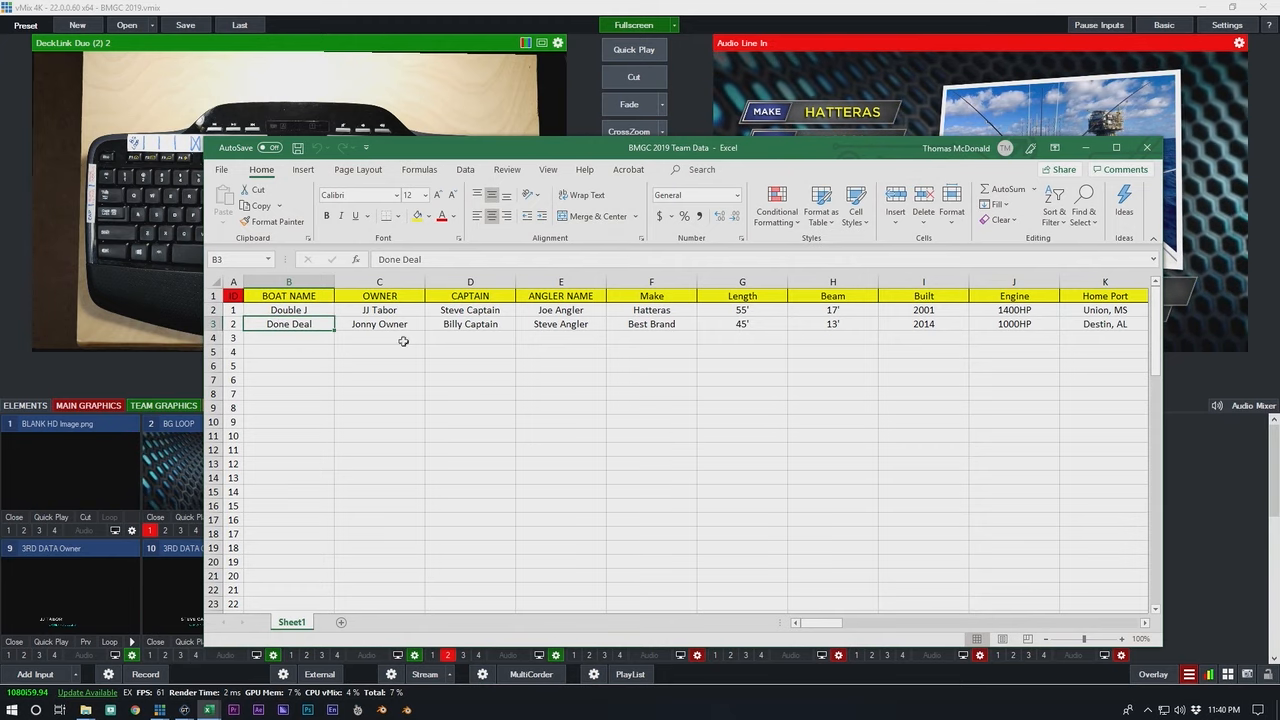
{"action": "left_click_drag", "start_coordinate": [510, 142], "coordinate": [395, 137]}
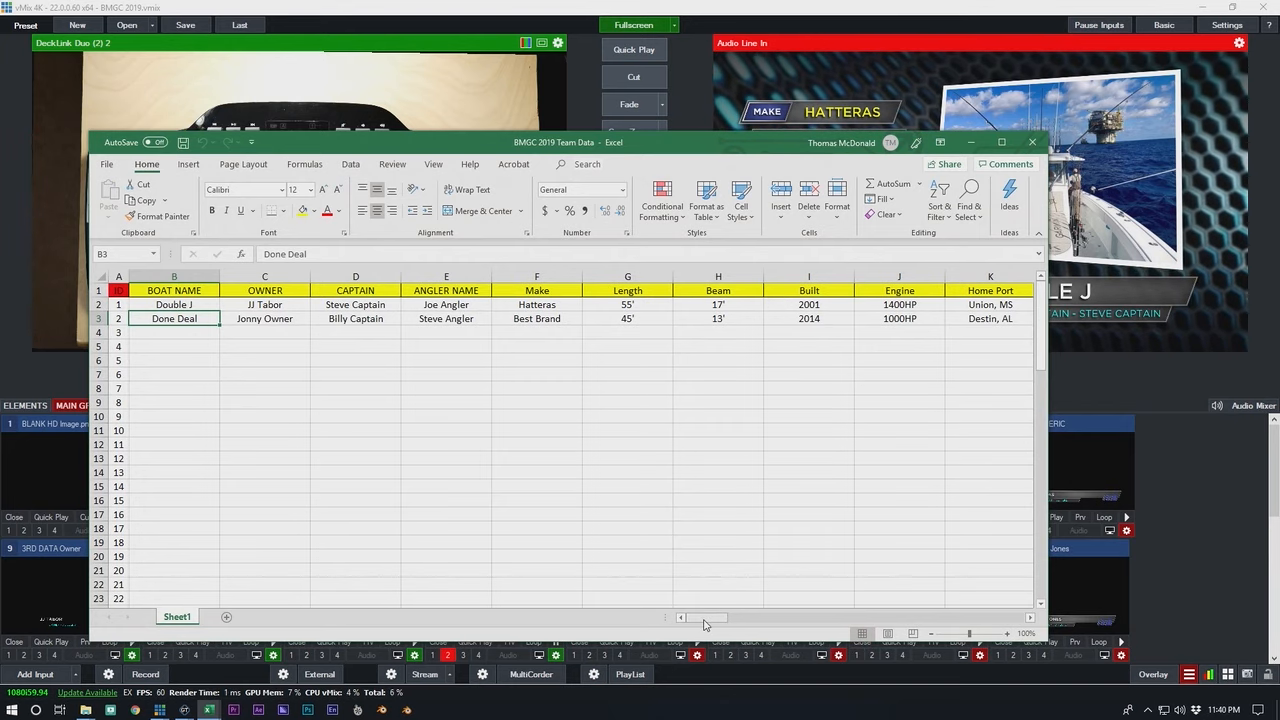
Step: Examine the workbook's combined owner and captain, title and image path columns, and open the BMGC 2019 project folder in File Explorer
{"action": "left_click_drag", "start_coordinate": [704, 624], "coordinate": [1008, 632]}
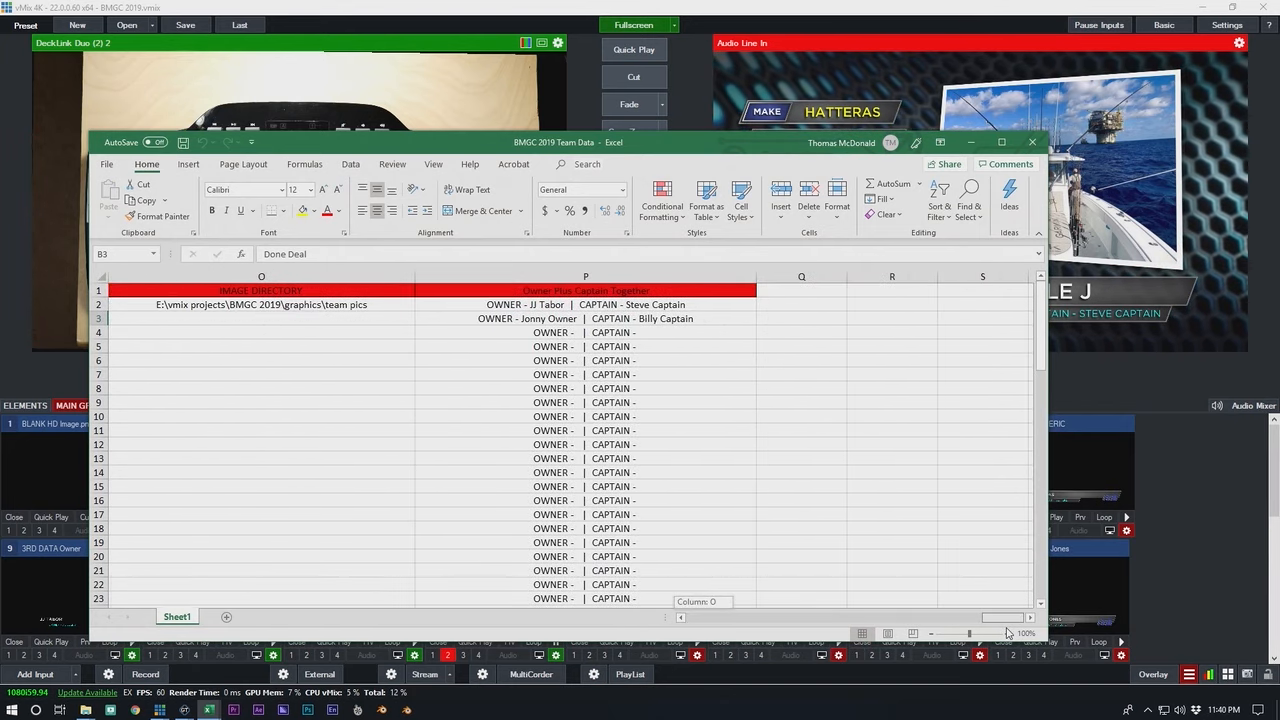
{"action": "left_click", "coordinate": [556, 304]}
{"action": "left_click", "coordinate": [524, 320]}
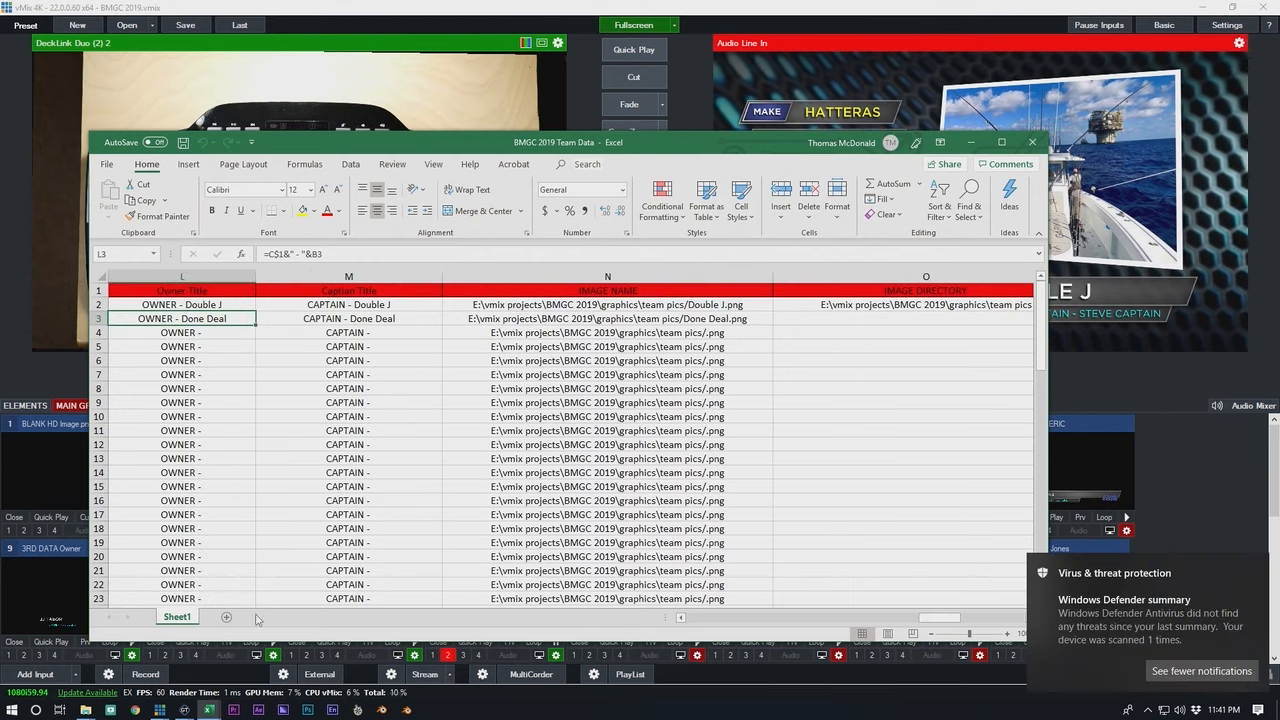
{"action": "left_click", "coordinate": [85, 710]}
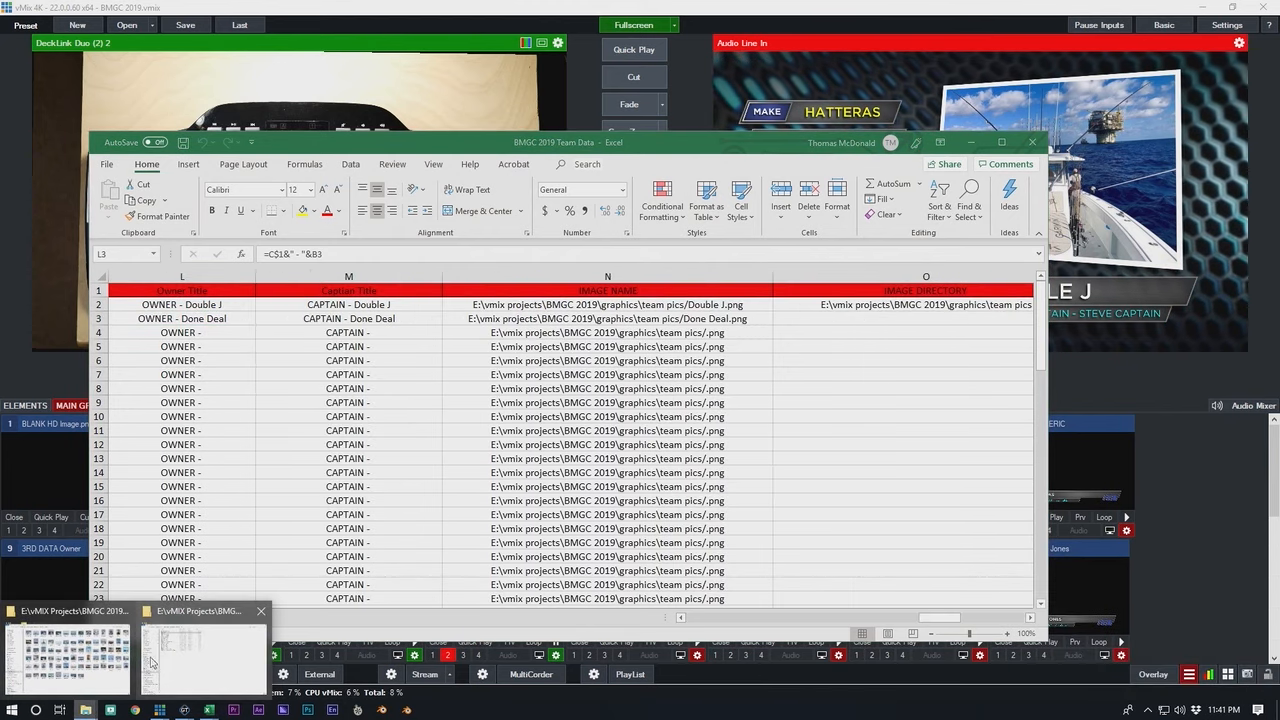
{"action": "left_click", "coordinate": [152, 662]}
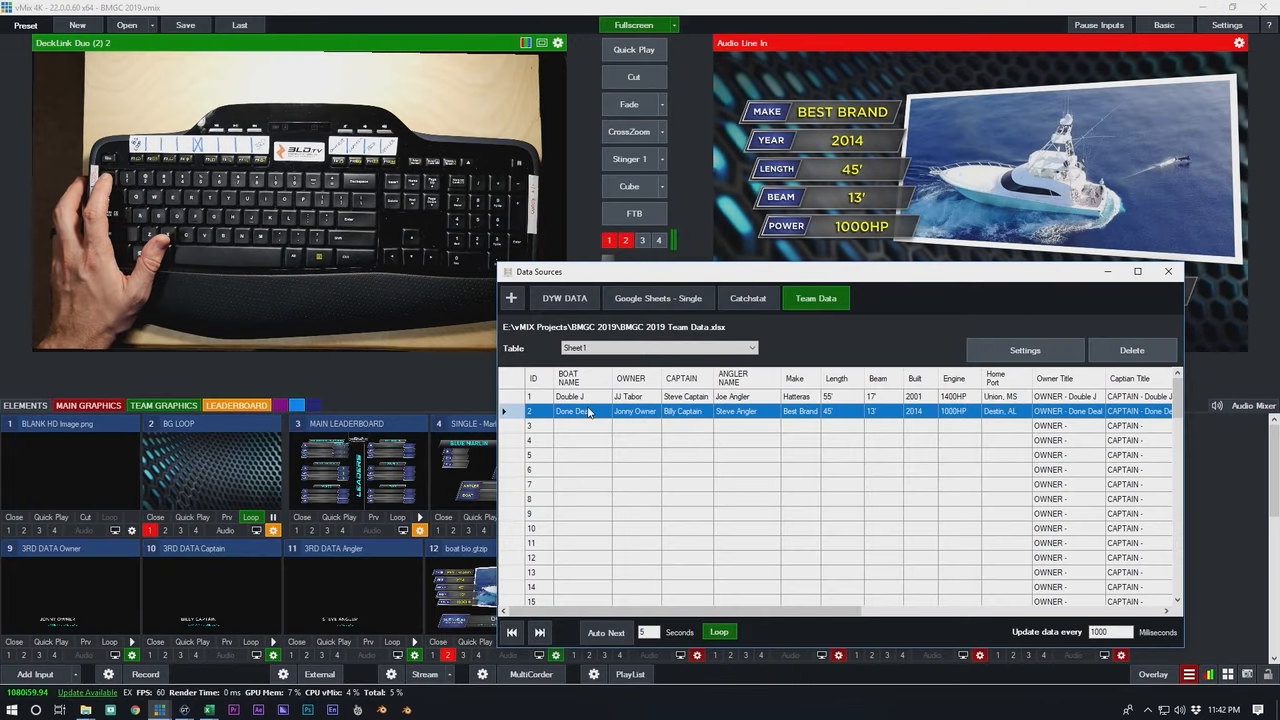
Step: In vMix's Team Data source, select the Double J row followed by the Done Deal row, and return to the main window
{"action": "left_click", "coordinate": [596, 399]}
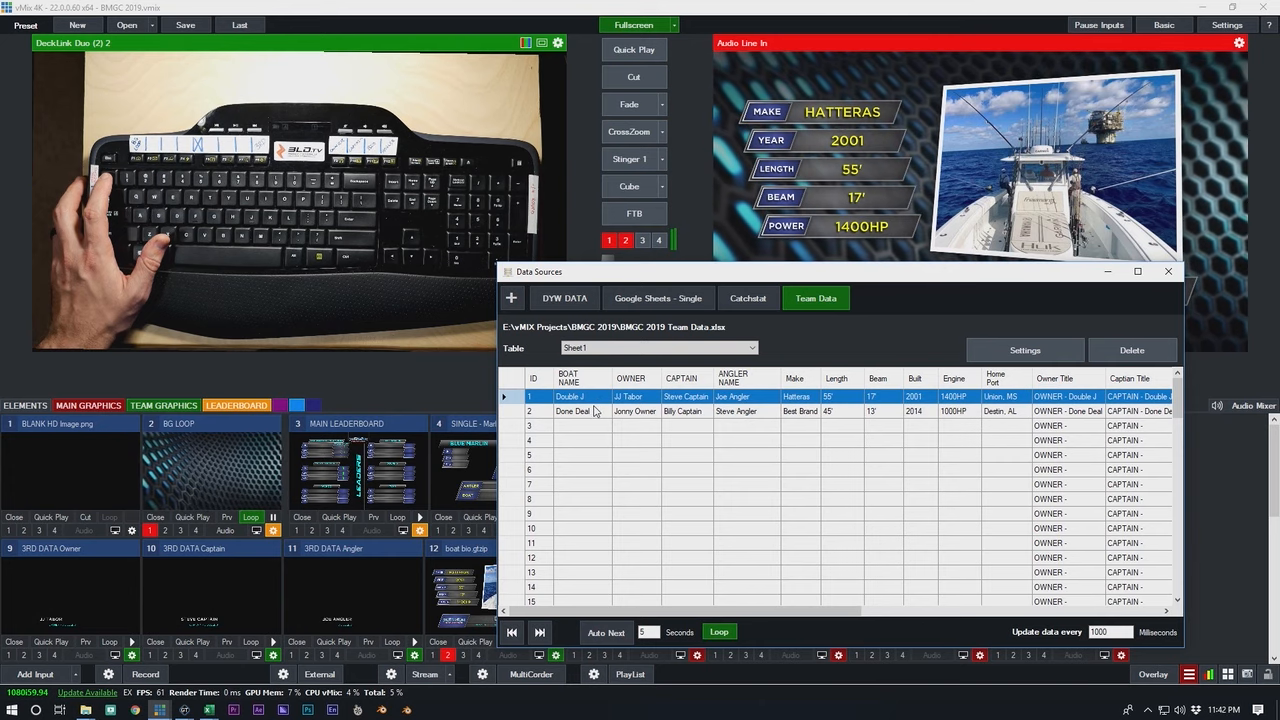
{"action": "left_click", "coordinate": [590, 412]}
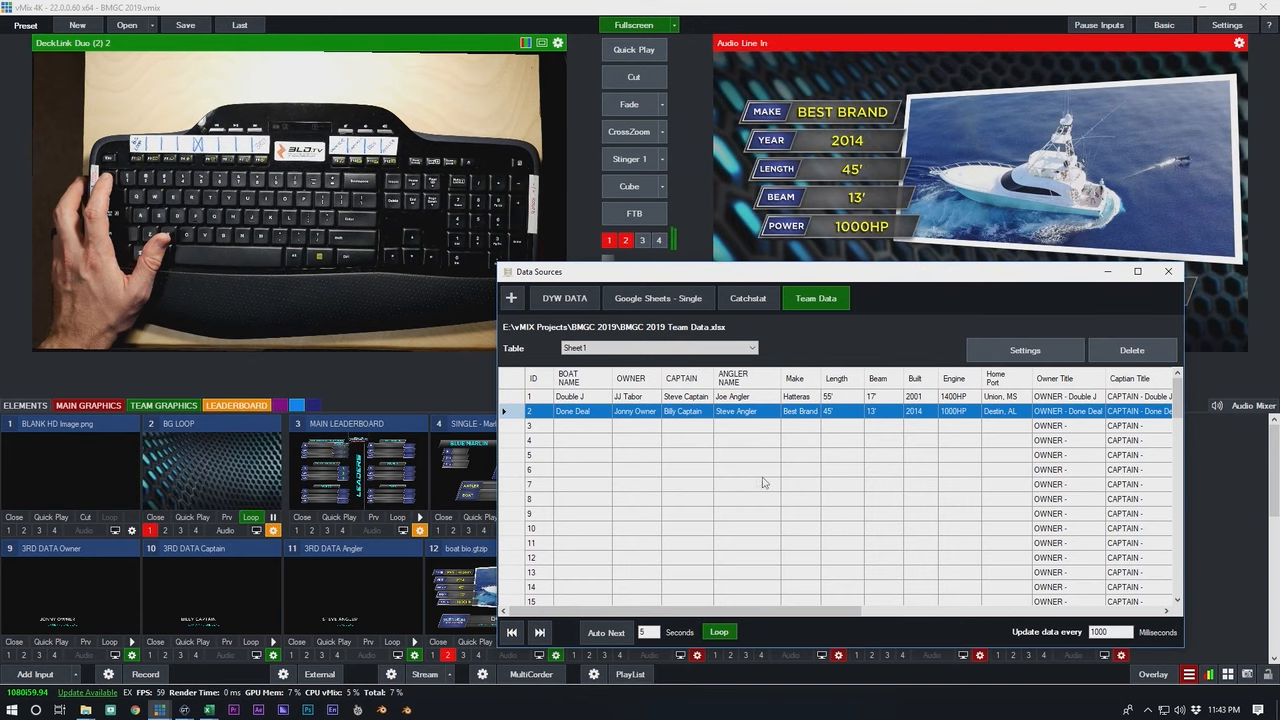
{"action": "left_click", "coordinate": [429, 388]}
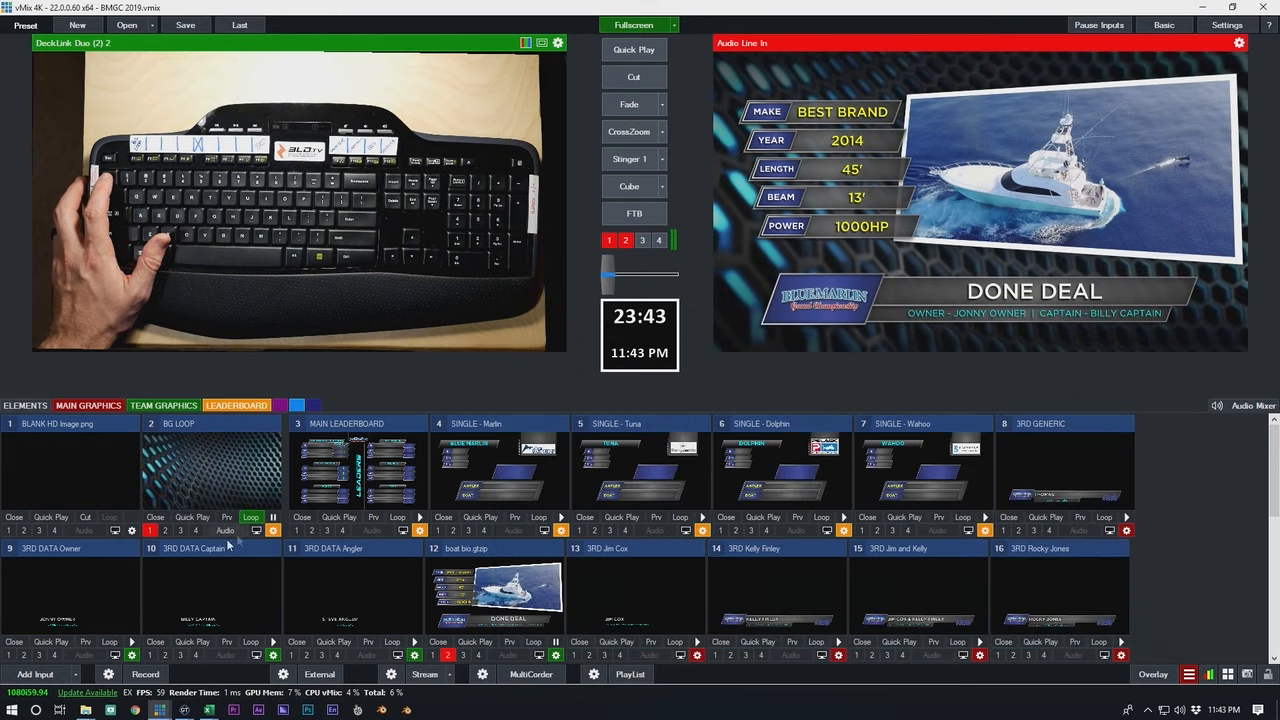
Step: Clear the overlays and show the 3RD DATA Owner, Captain and Angler lower thirds in turn on overlay 3
{"action": "key", "text": "grave"}
{"action": "key", "text": "grave"}
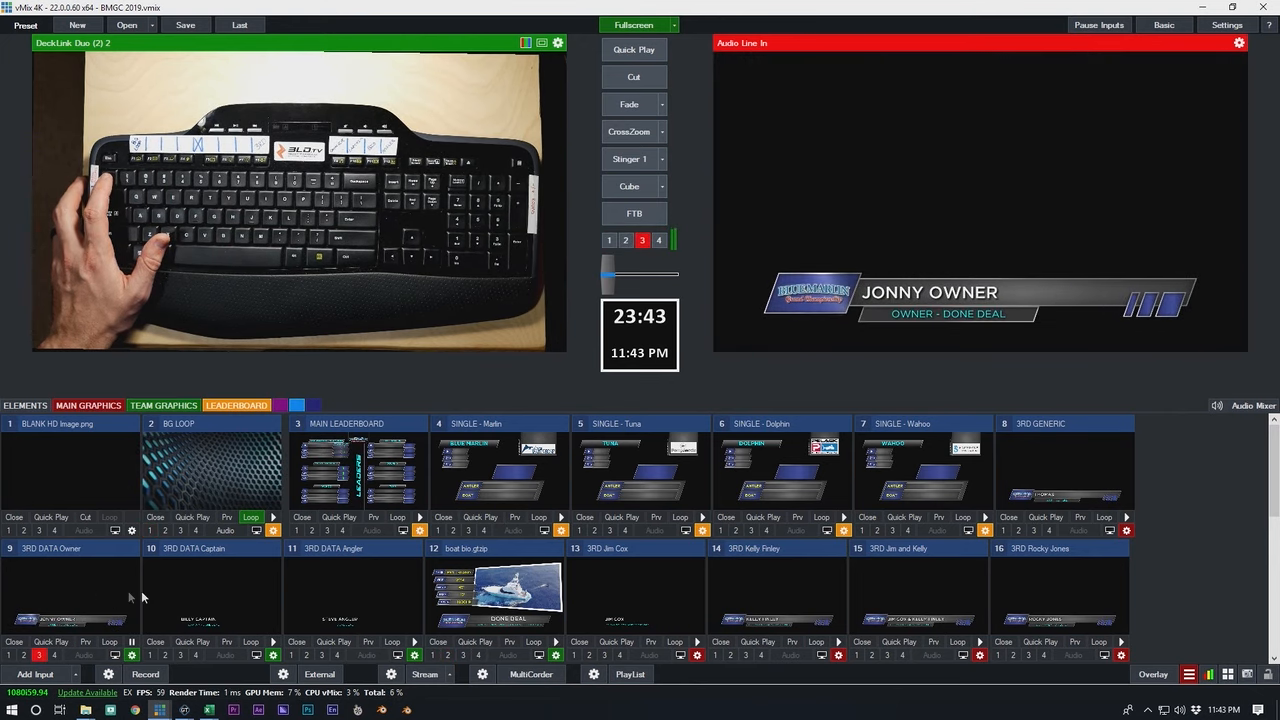
{"action": "left_click", "coordinate": [223, 597]}
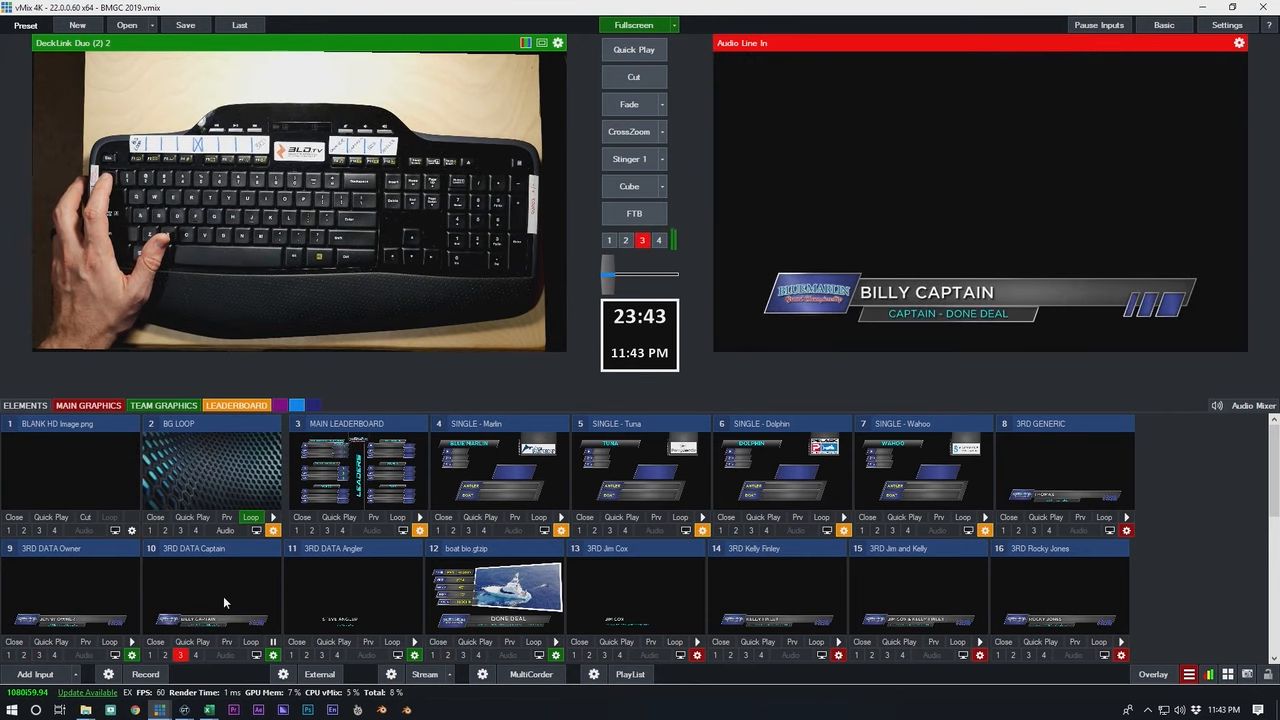
{"action": "key", "text": "grave"}
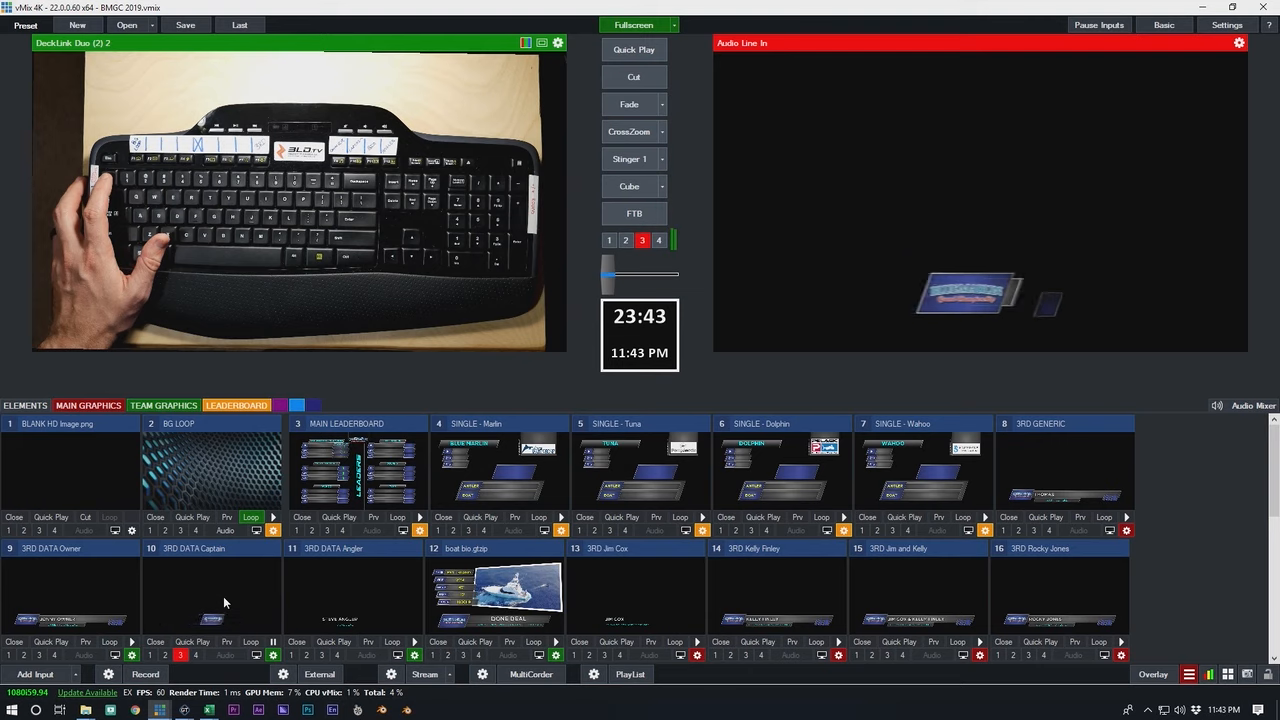
{"action": "left_click", "coordinate": [321, 584]}
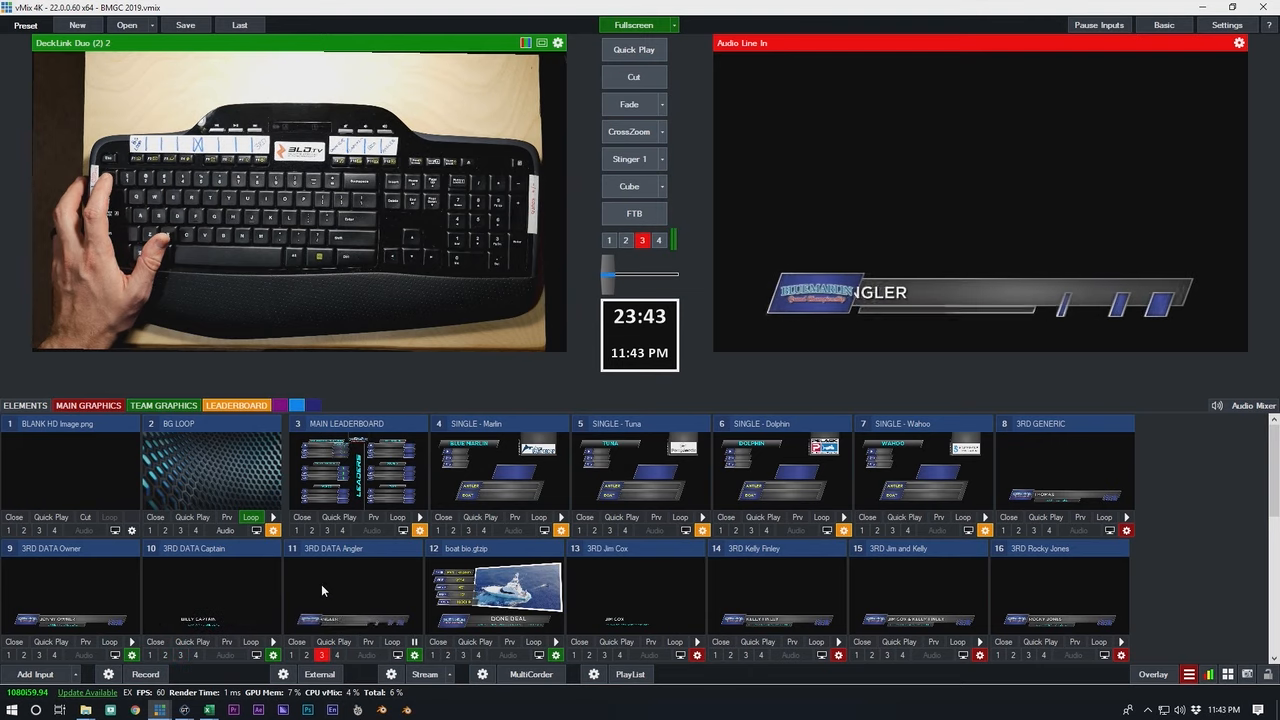
Step: Clear the angler lower third and show the boat bio on overlay 2 over BG LOOP on overlay 1
{"action": "left_click", "coordinate": [517, 584]}
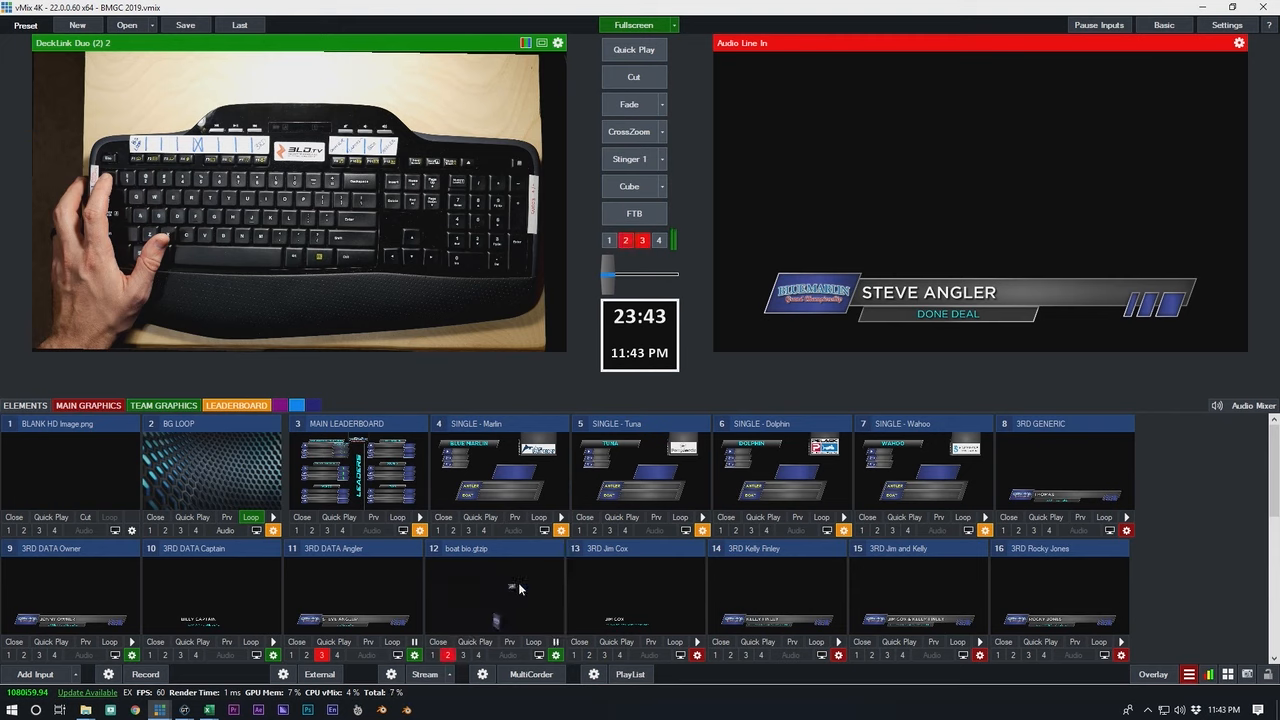
{"action": "key", "text": "grave"}
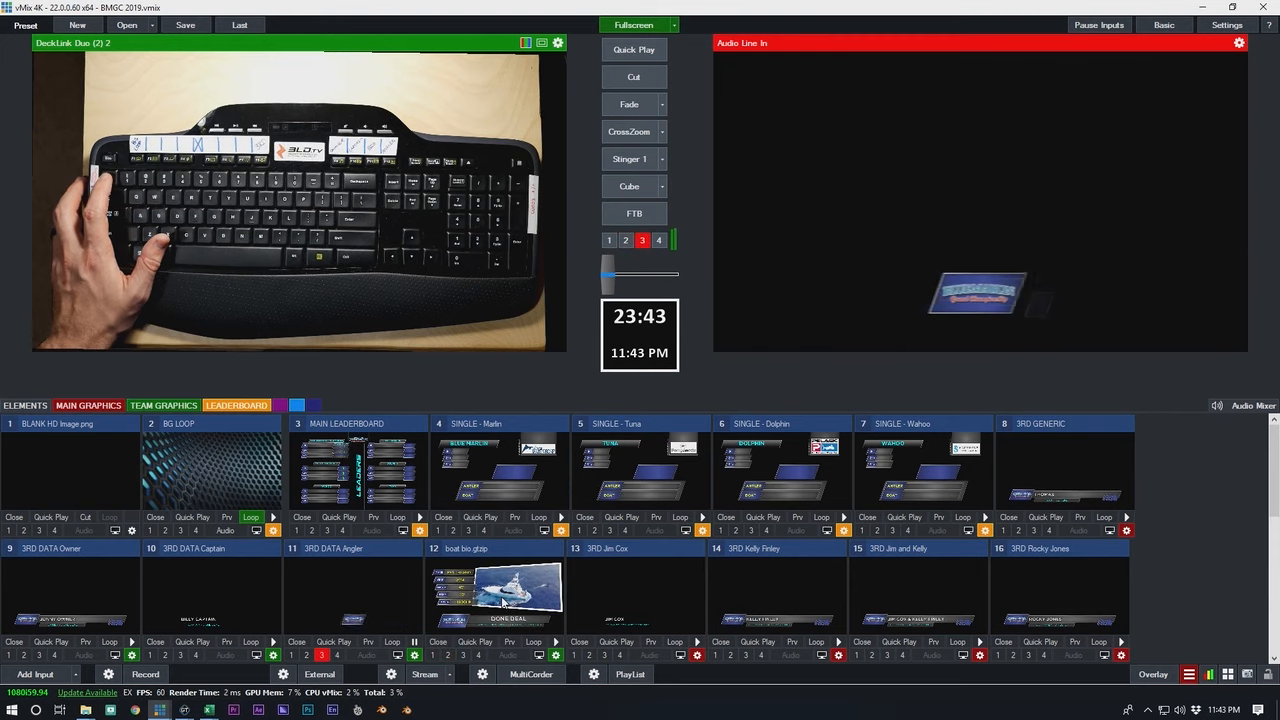
{"action": "left_click", "coordinate": [510, 587]}
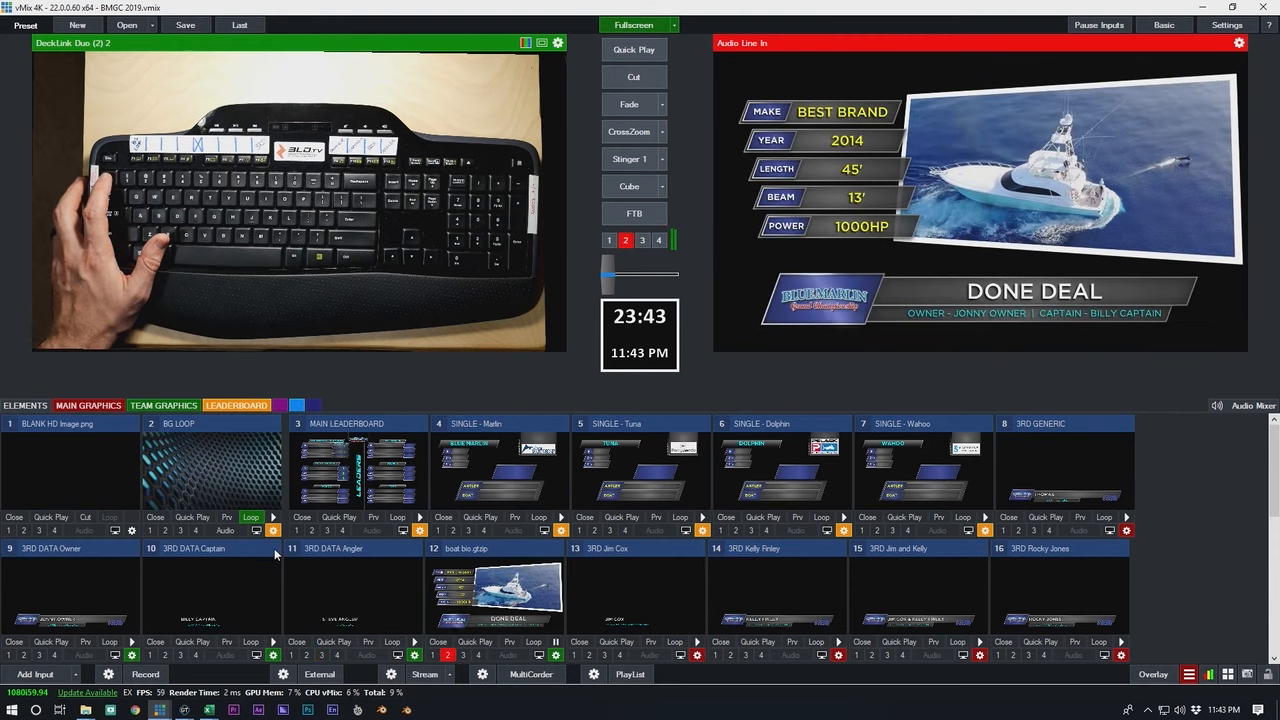
{"action": "left_click", "coordinate": [220, 471]}
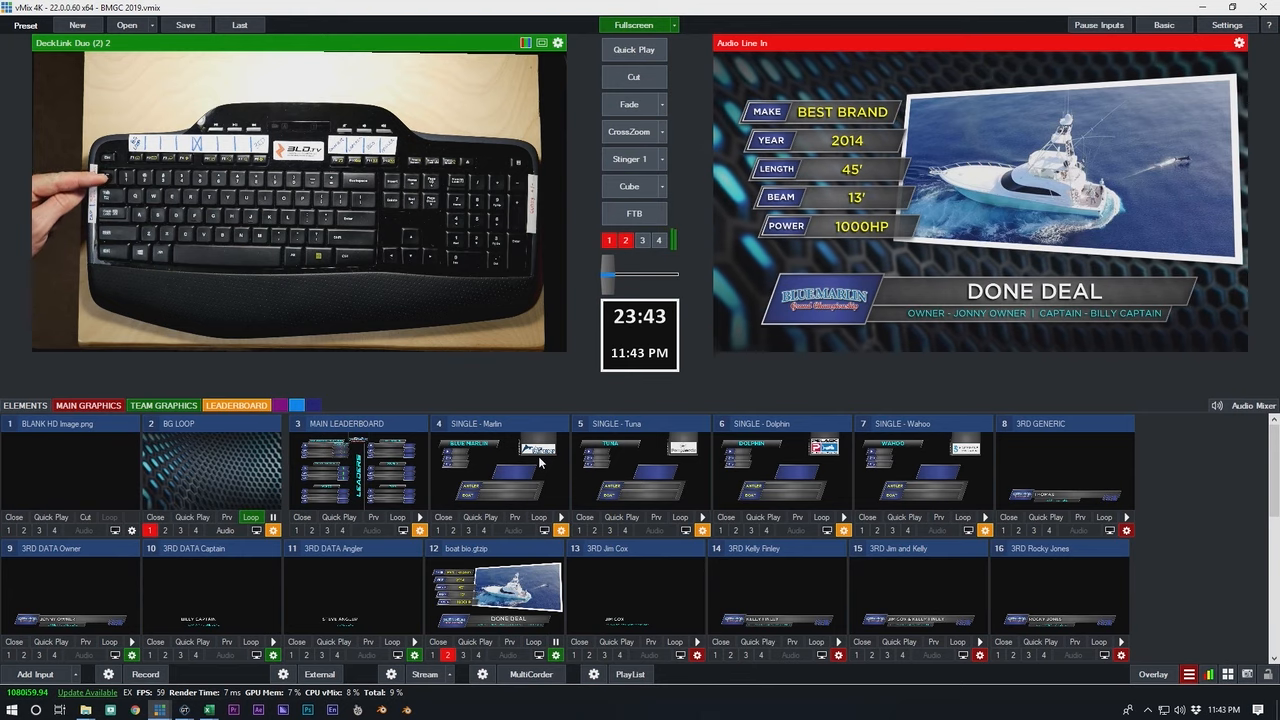
Step: Clear all overlays, bring BG LOOP up alone on overlay 1, and clear it again
{"action": "key", "text": "grave"}
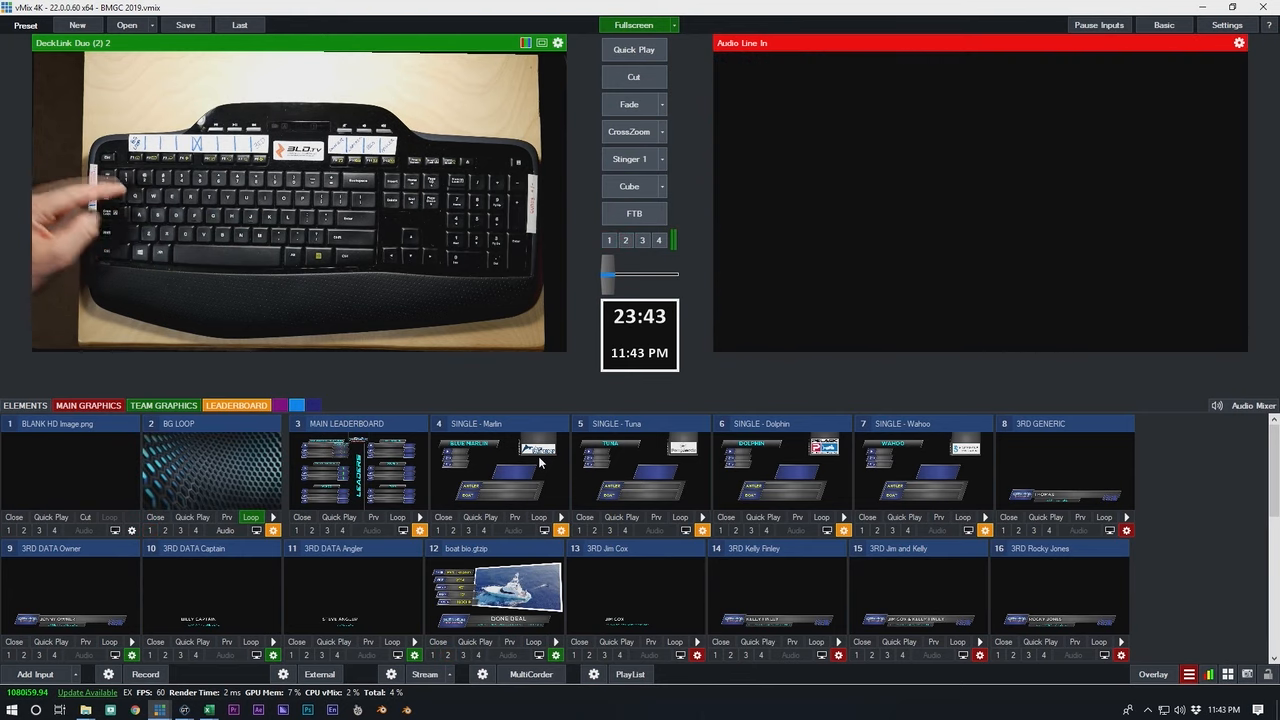
{"action": "key", "text": "F1"}
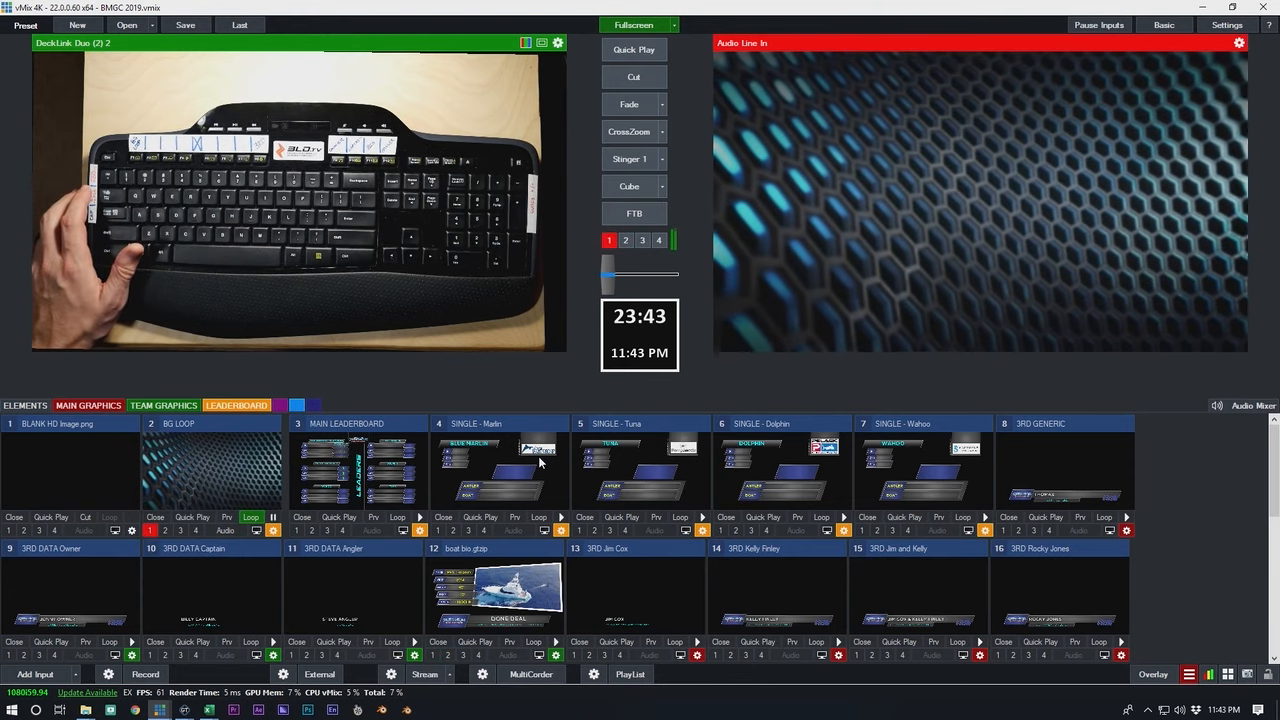
{"action": "key", "text": "grave"}
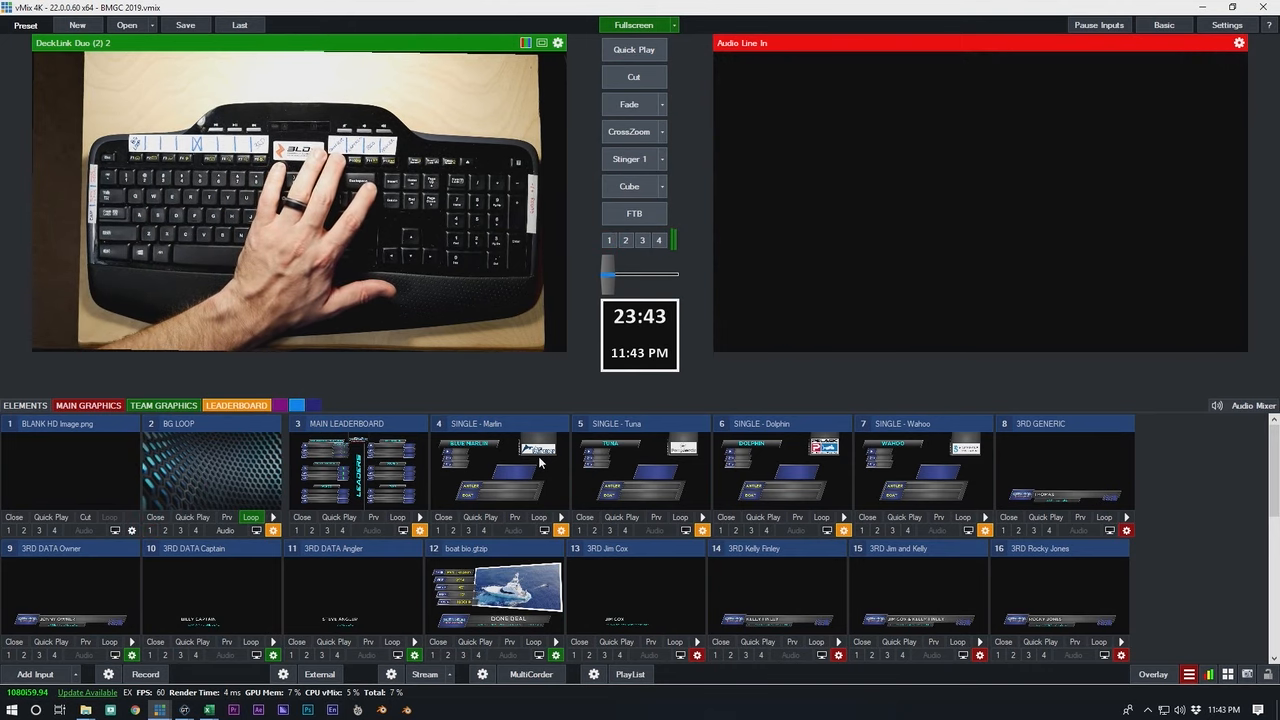
Step: Trigger the owner and captain lower thirds, the boat bio over BG LOOP, and the angler lower third in turn, clearing between graphics
{"action": "key", "text": "F9"}
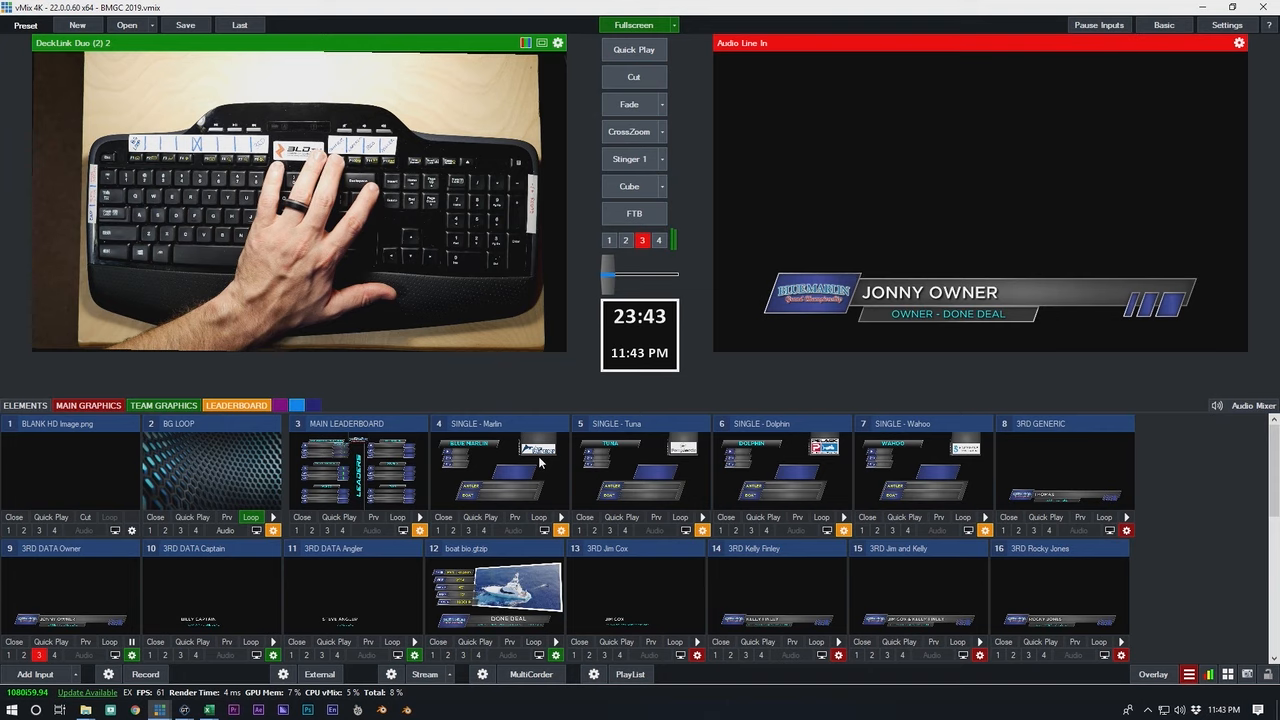
{"action": "key", "text": "F10"}
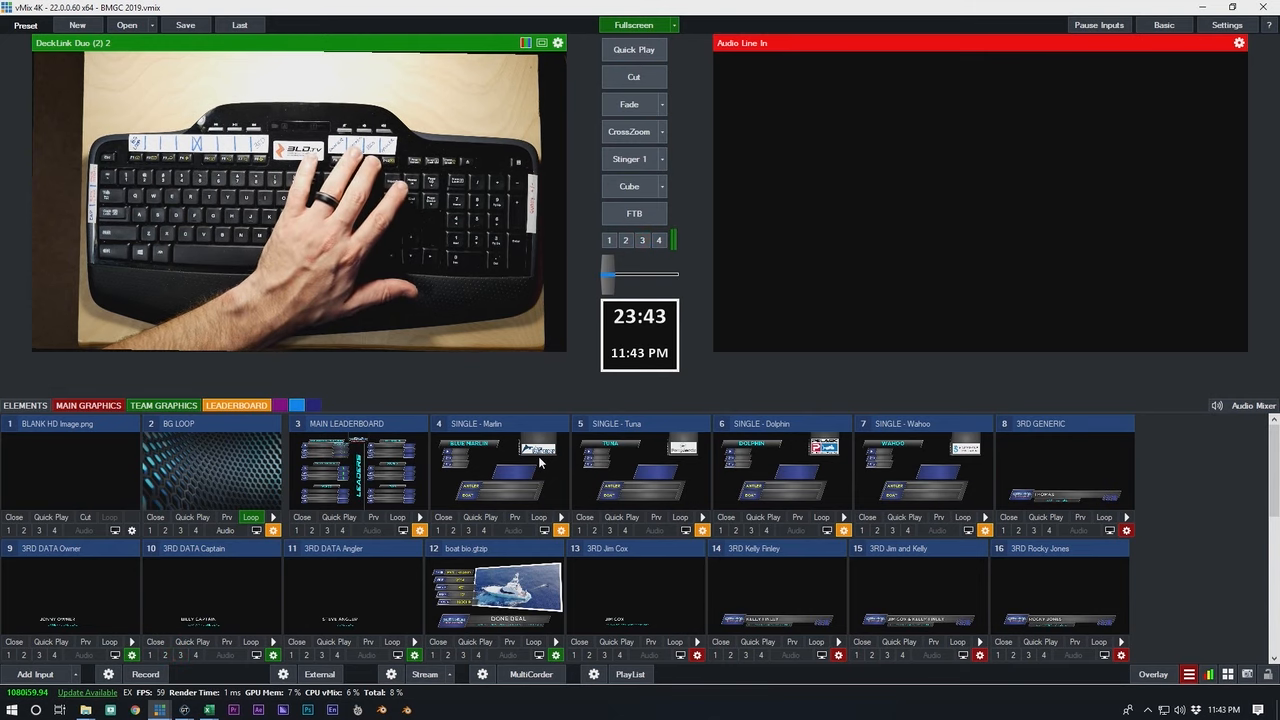
{"action": "key", "text": "F12"}
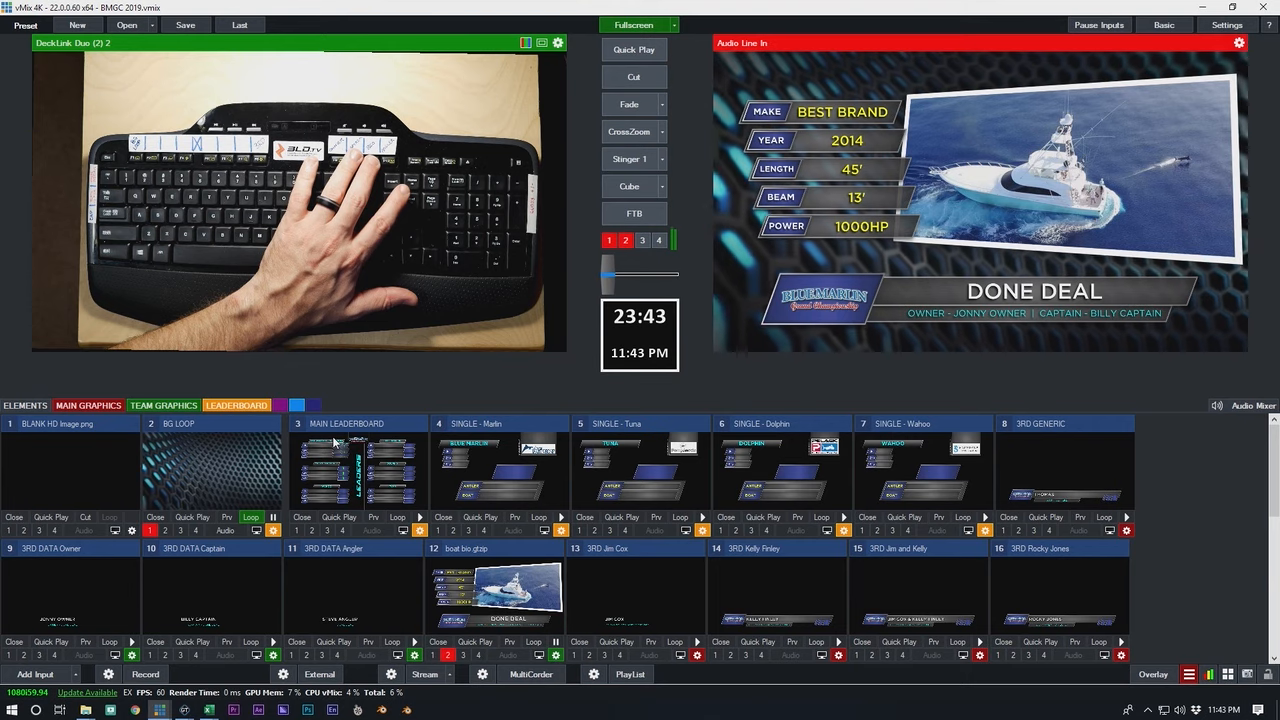
{"action": "key", "text": "Escape"}
{"action": "key", "text": "F11"}
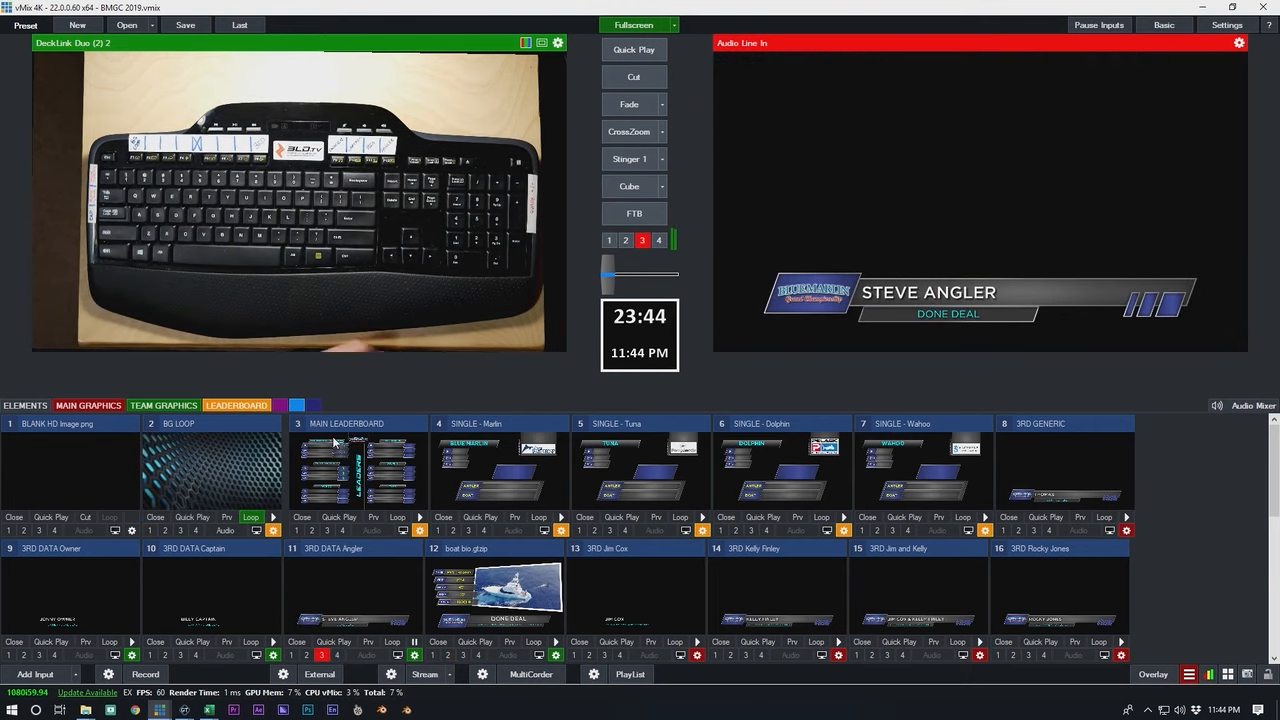
Step: Clear the angler lower third from overlay 3
{"action": "key", "text": "Escape"}
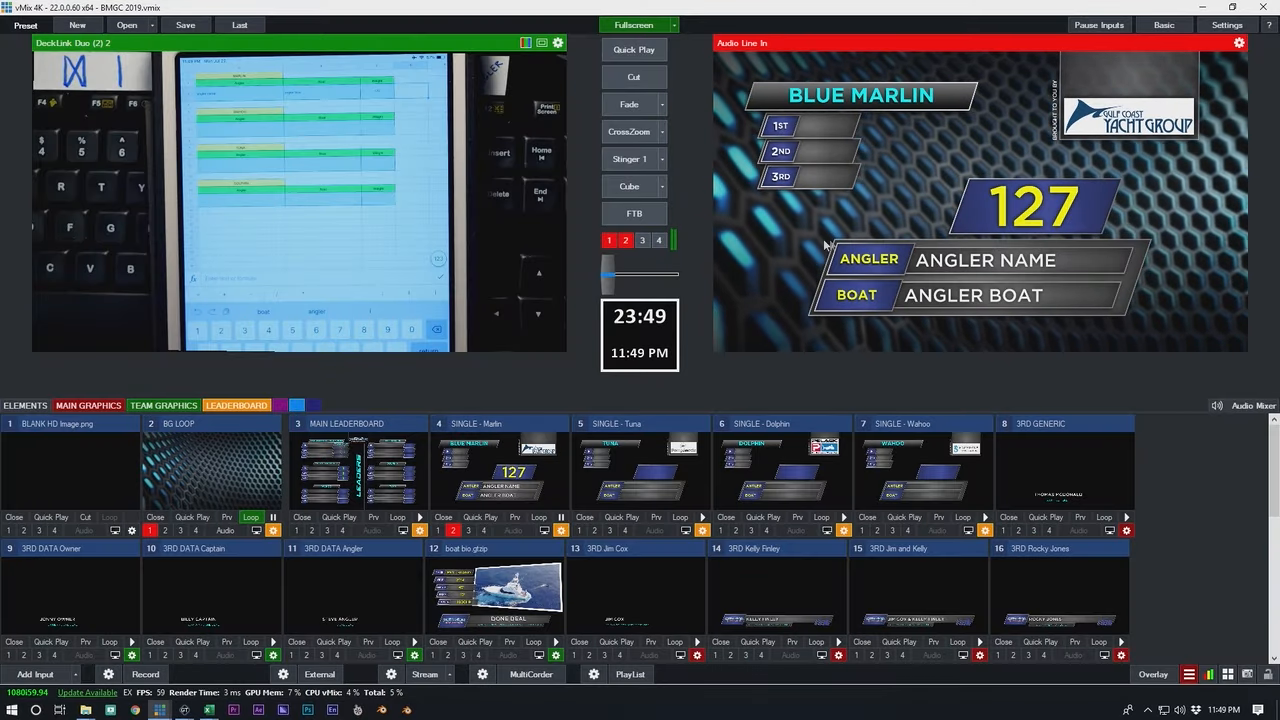
Step: Switch to the BMGC_v2_2019 workbook in Excel and examine the category rankings on Sheet2 and the placing fields on Sheet1
{"action": "mouse_move", "coordinate": [208, 710]}
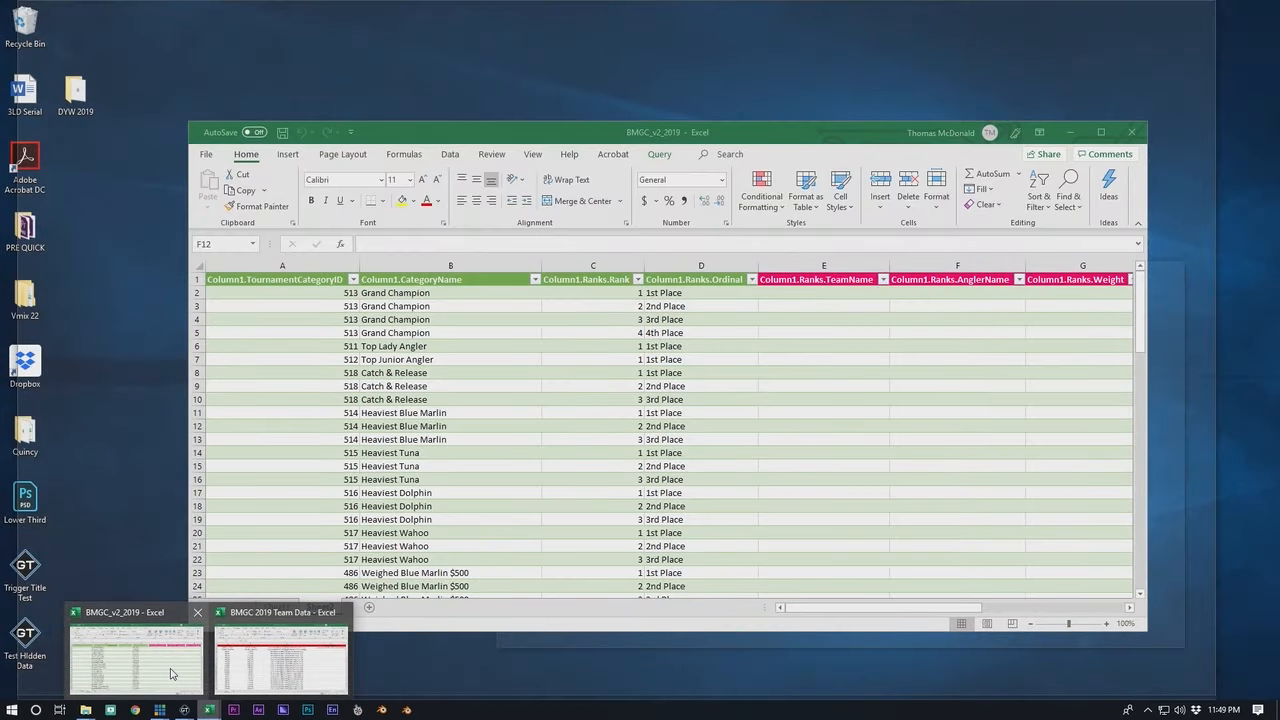
{"action": "left_click", "coordinate": [170, 674]}
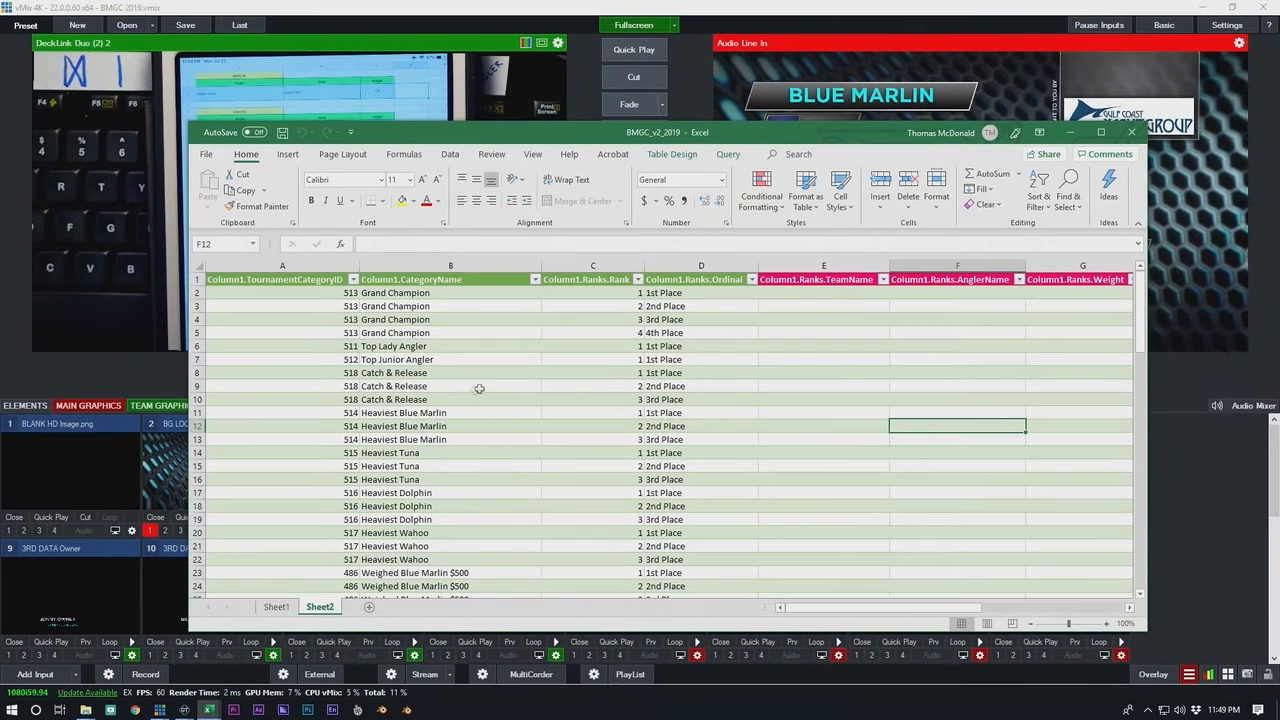
{"action": "scroll", "coordinate": [504, 371], "scroll_direction": "down", "scroll_amount": 5}
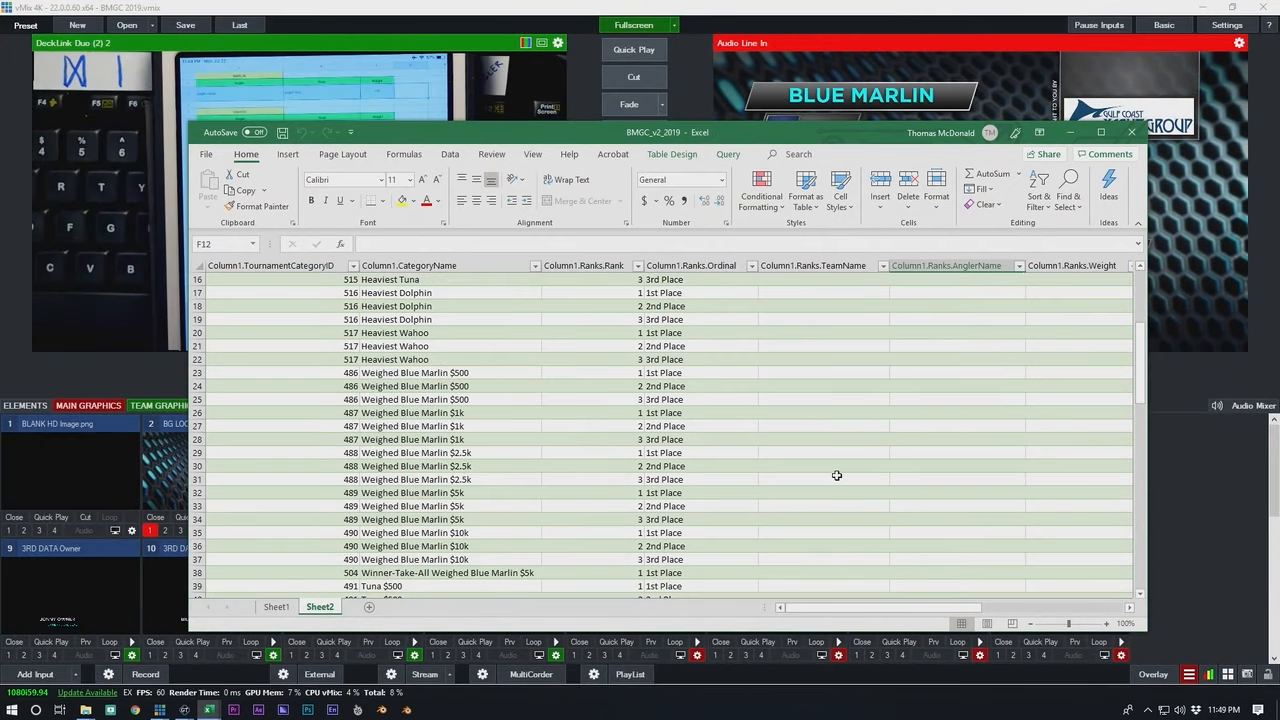
{"action": "scroll", "coordinate": [836, 475], "scroll_direction": "up", "scroll_amount": 5}
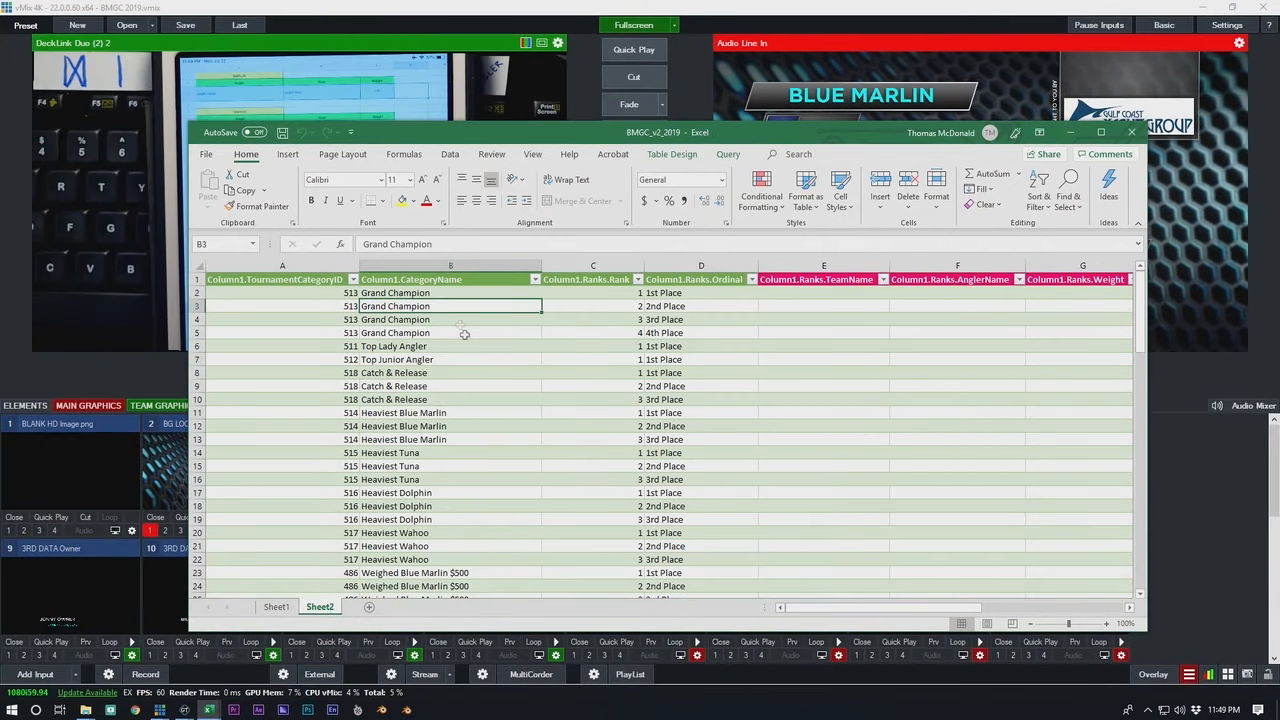
{"action": "scroll", "coordinate": [532, 485], "scroll_direction": "down", "scroll_amount": 2}
{"action": "scroll", "coordinate": [530, 485], "scroll_direction": "up", "scroll_amount": 2}
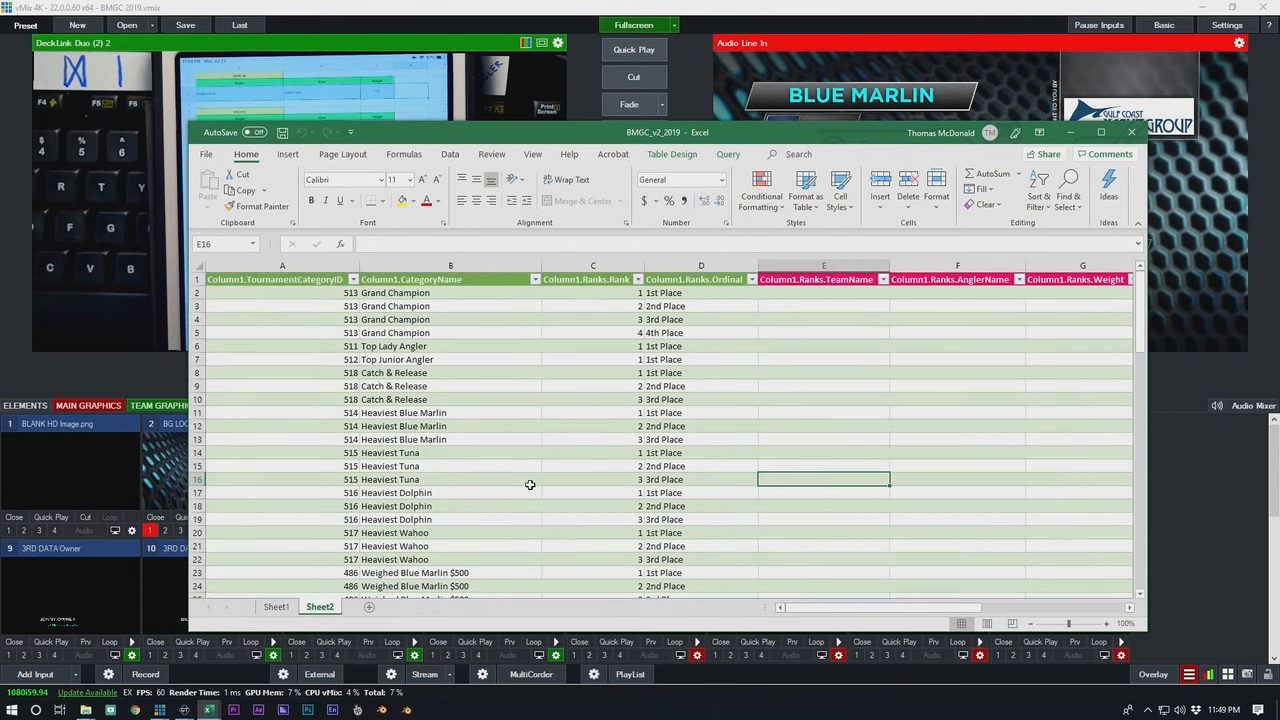
{"action": "key", "text": "ctrl+Page_Up"}
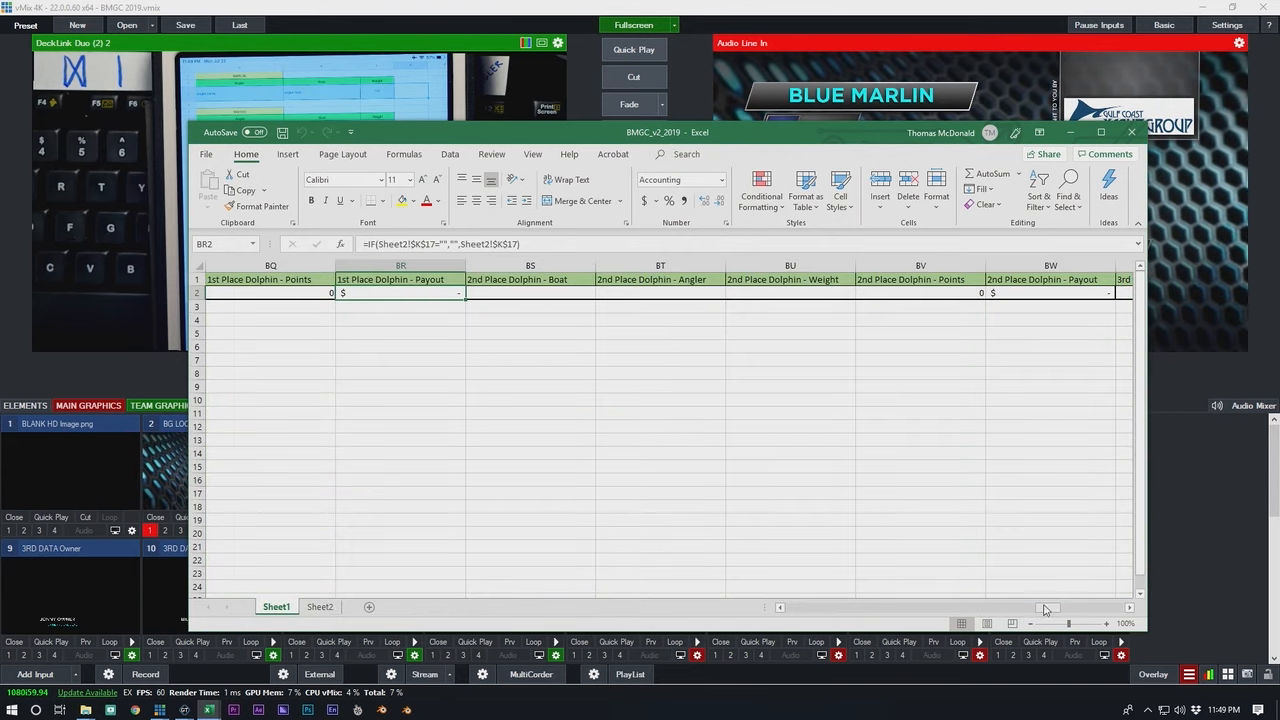
{"action": "left_click_drag", "start_coordinate": [1045, 610], "coordinate": [812, 606]}
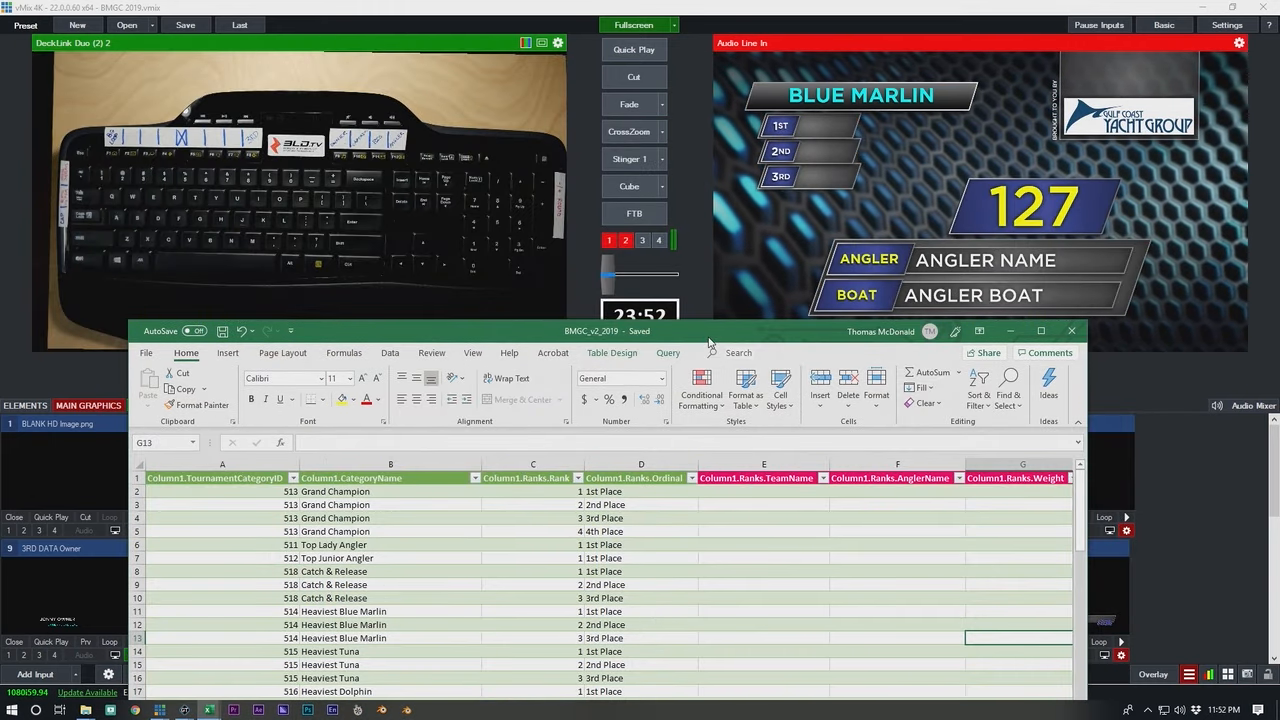
Step: Enter Team 1, Team 2 and Team 3 as the team names for the three Heaviest Blue Marlin places on Sheet2
{"action": "left_click_drag", "start_coordinate": [709, 338], "coordinate": [713, 296]}
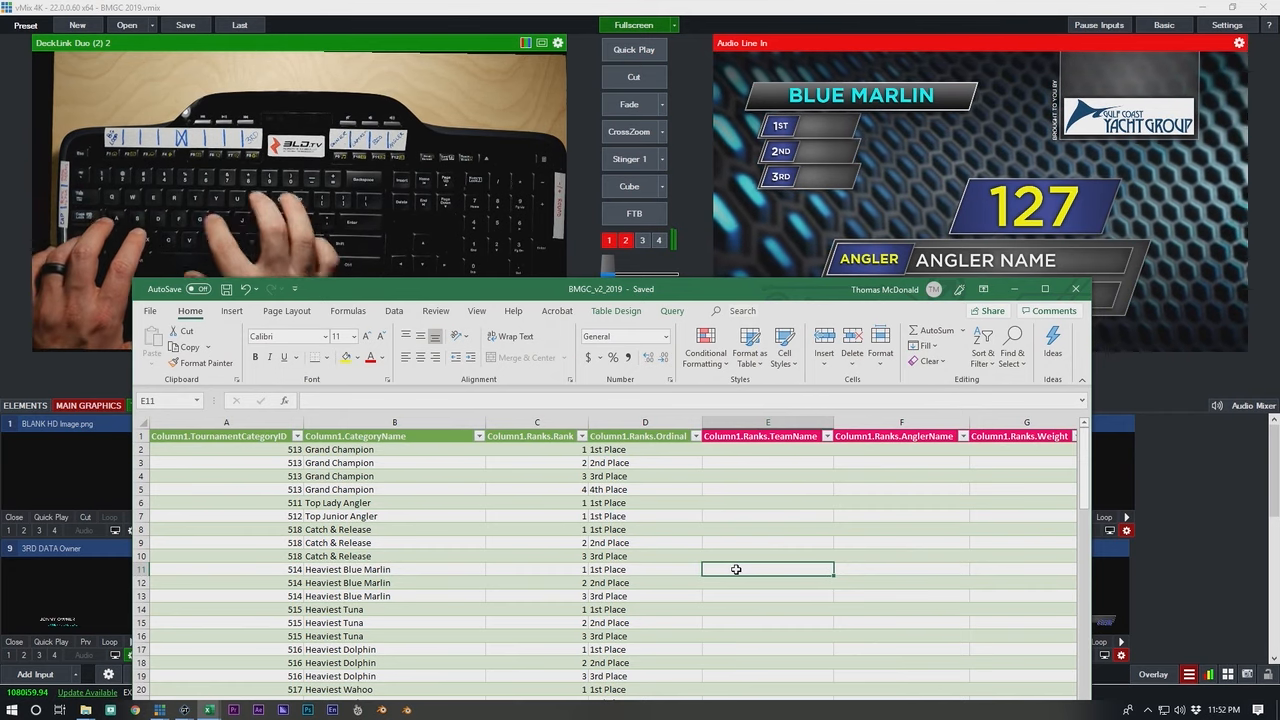
{"action": "type", "text": "Team 1"}
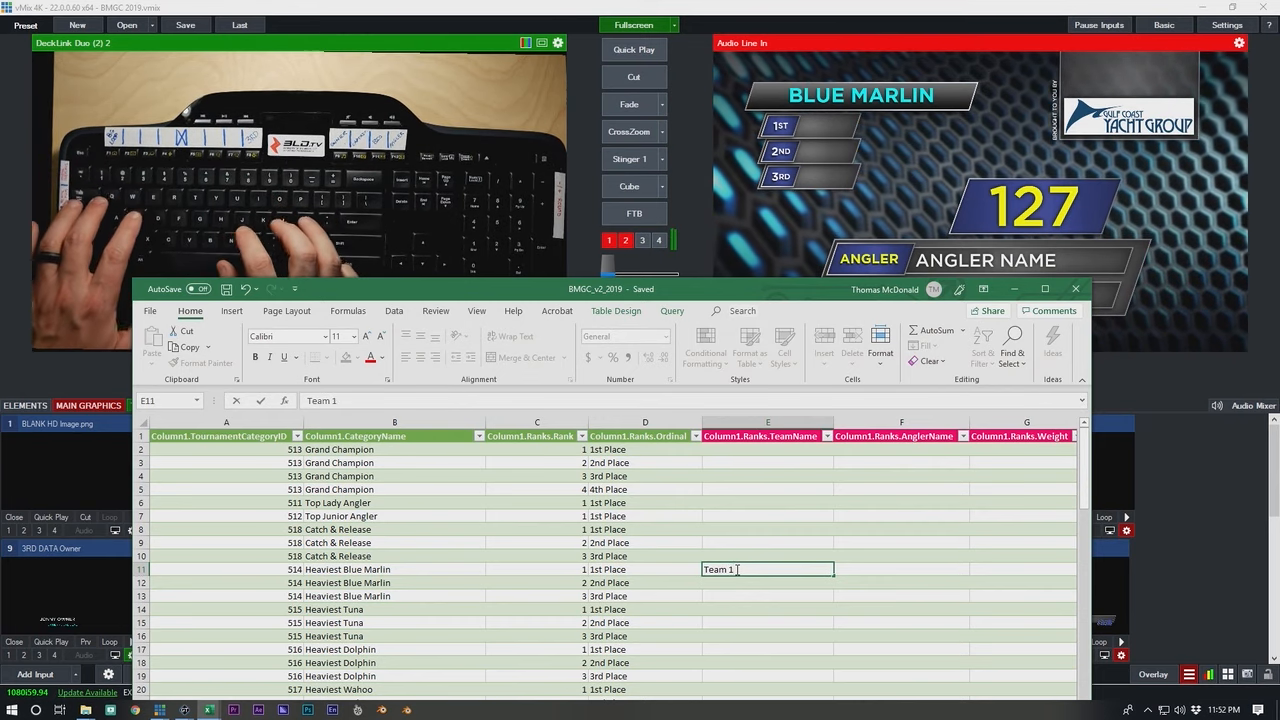
{"action": "key", "text": "Return"}
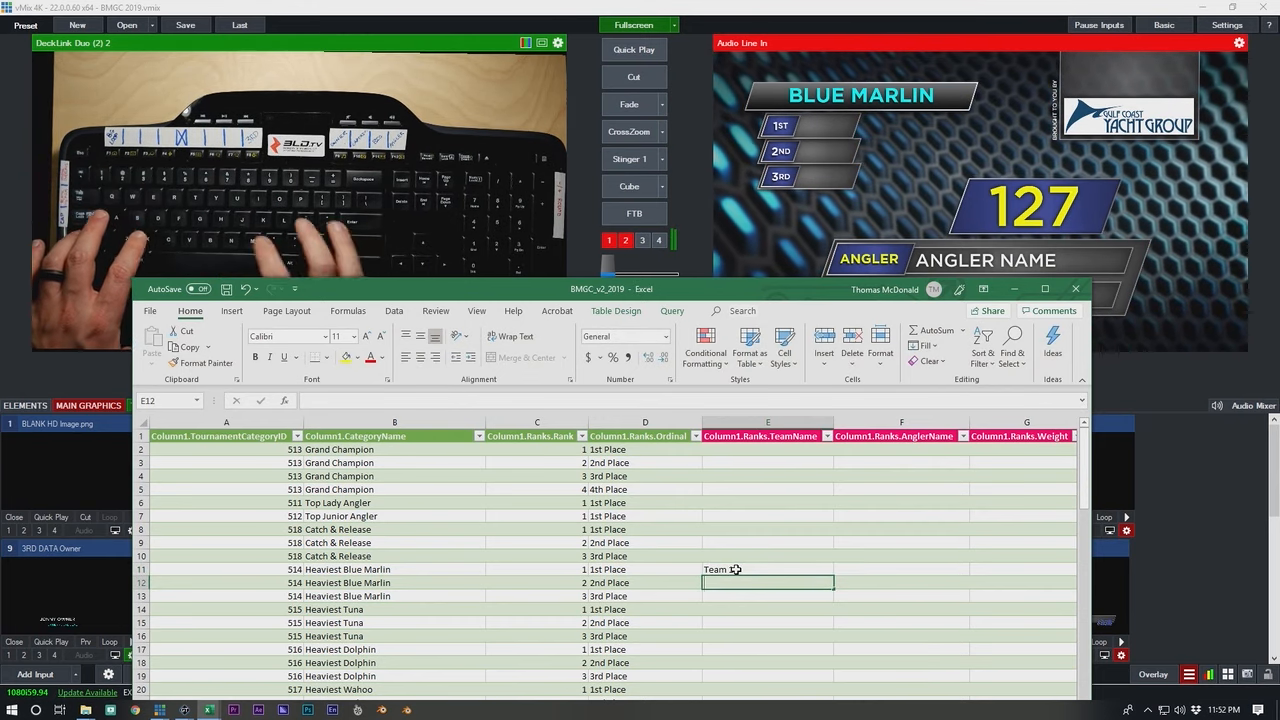
{"action": "type", "text": "Team 2"}
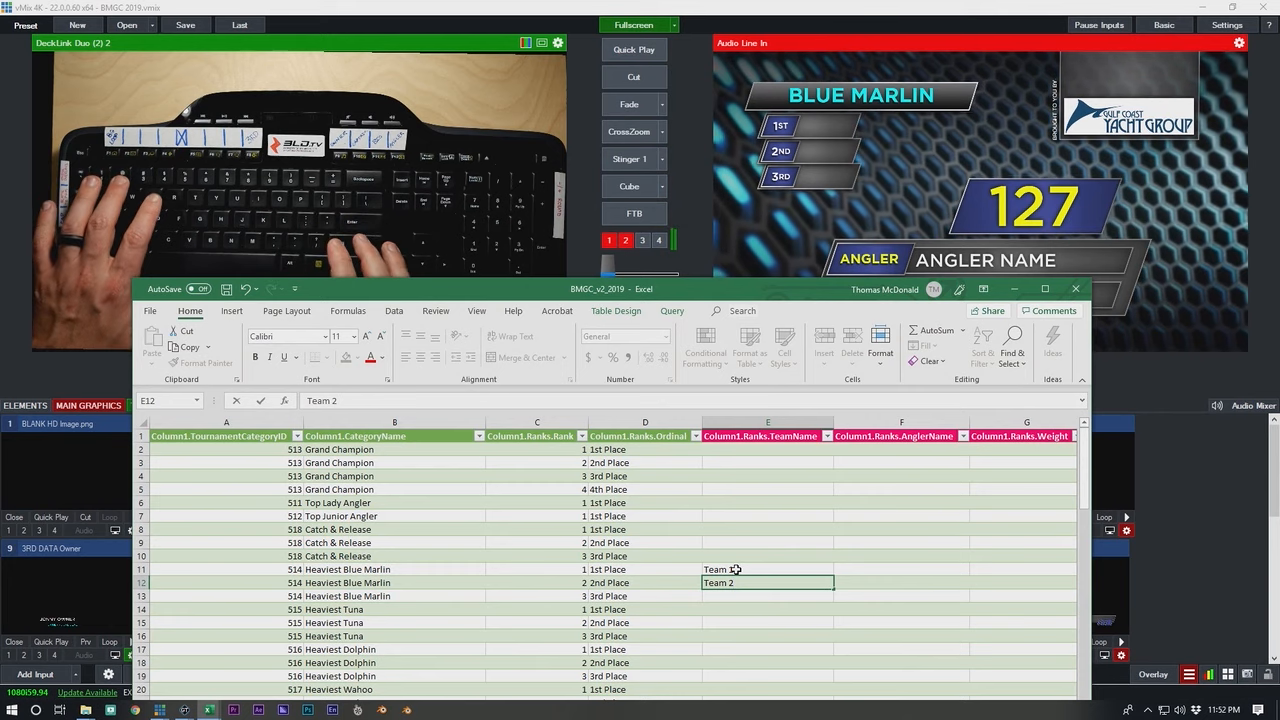
{"action": "key", "text": "Return"}
{"action": "type", "text": "Team 3"}
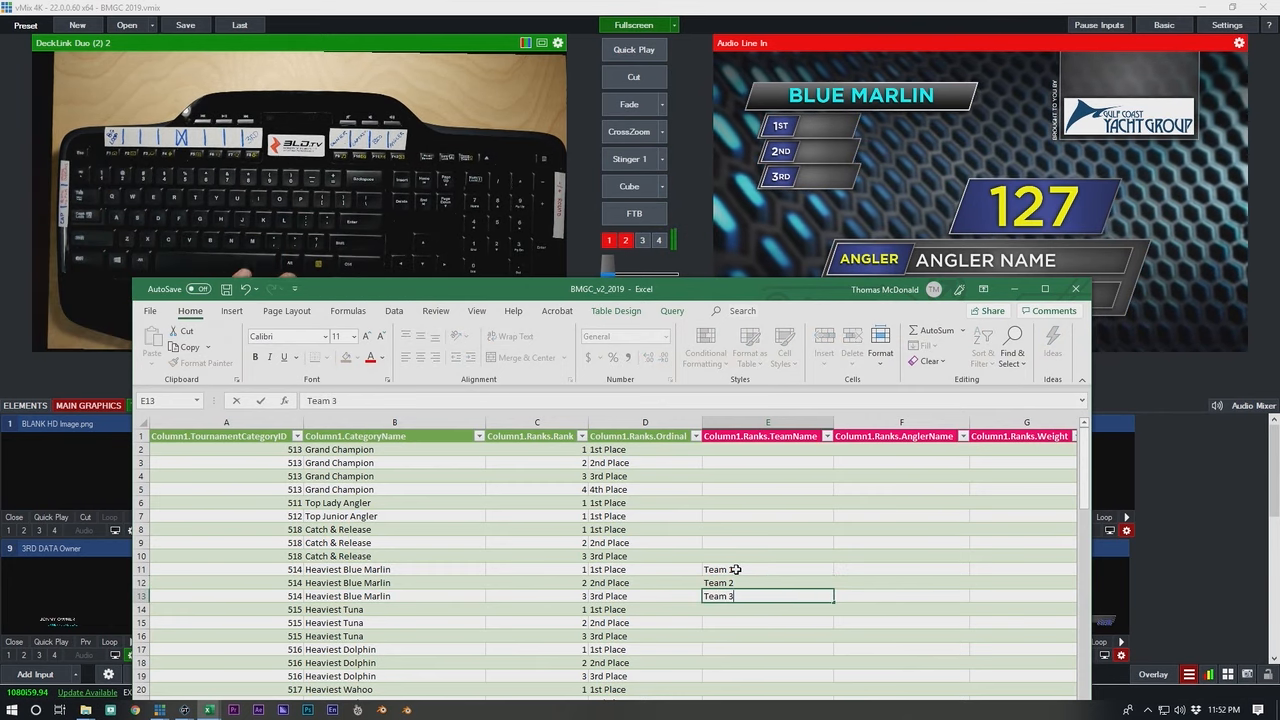
Step: Enter weights of 800, 700 and 600 for first, second and third place in Heaviest Blue Marlin
{"action": "left_click", "coordinate": [994, 568]}
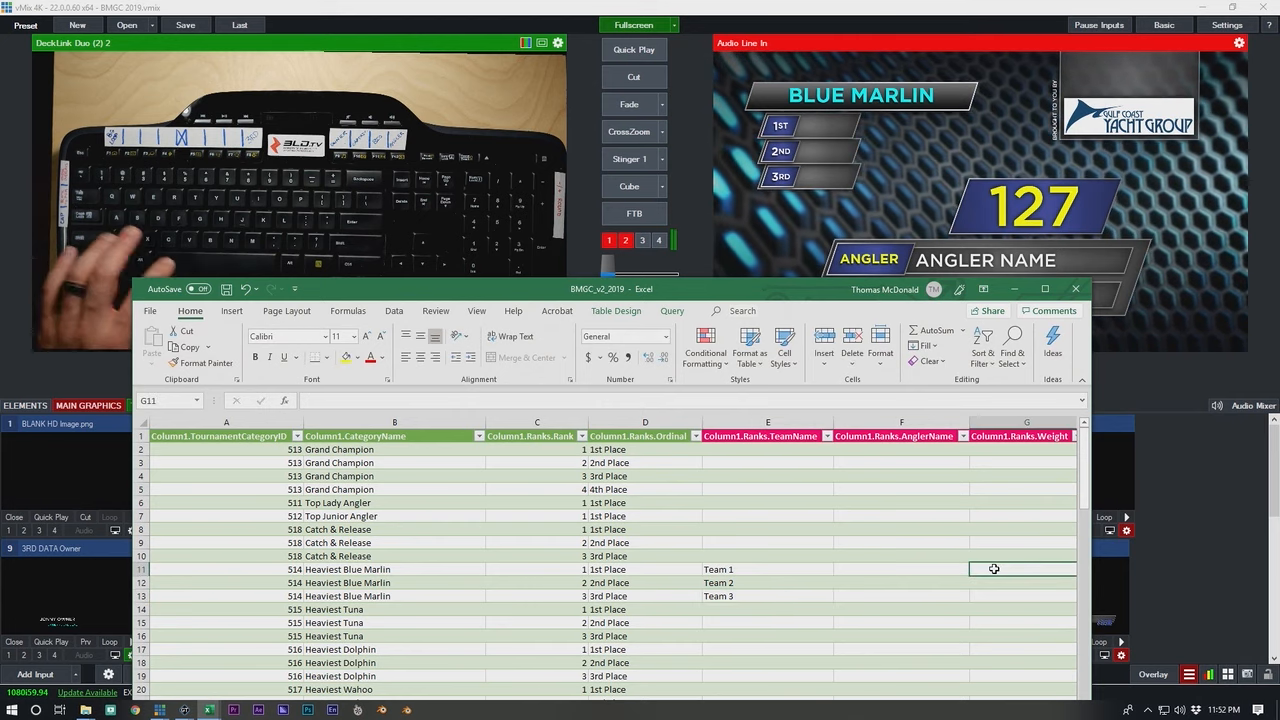
{"action": "type", "text": "800"}
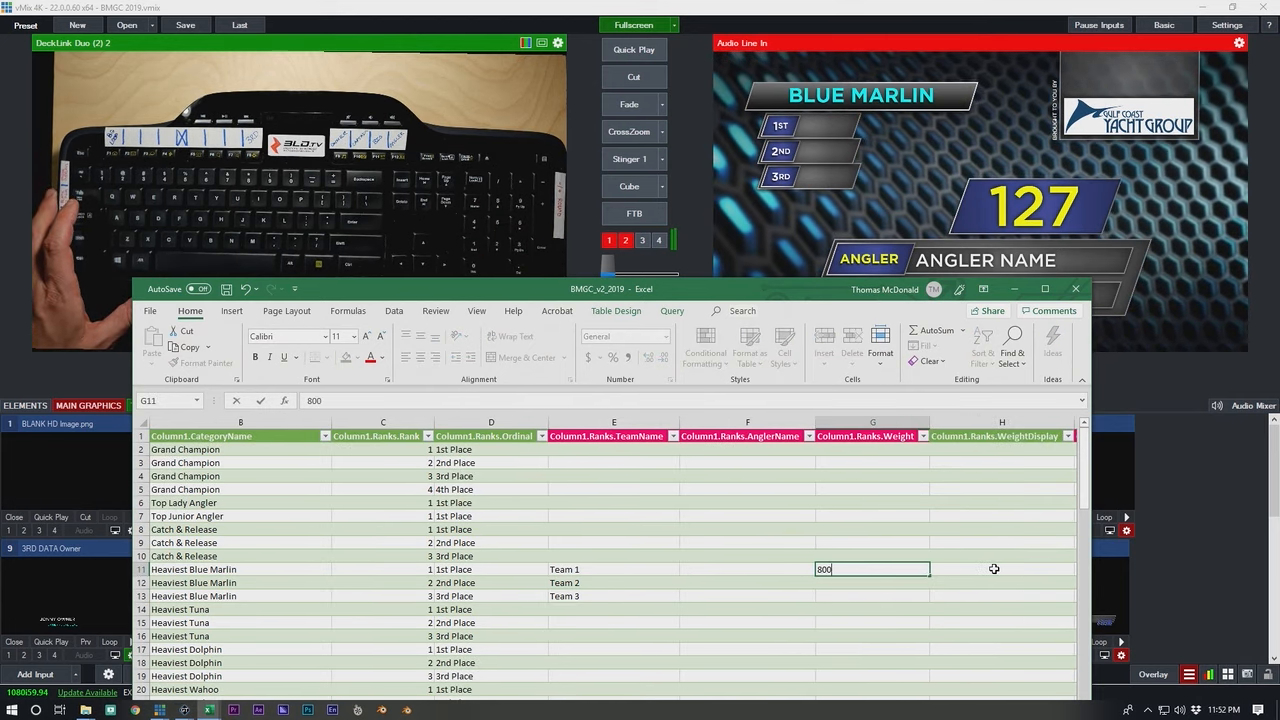
{"action": "key", "text": "Return"}
{"action": "type", "text": "70"}
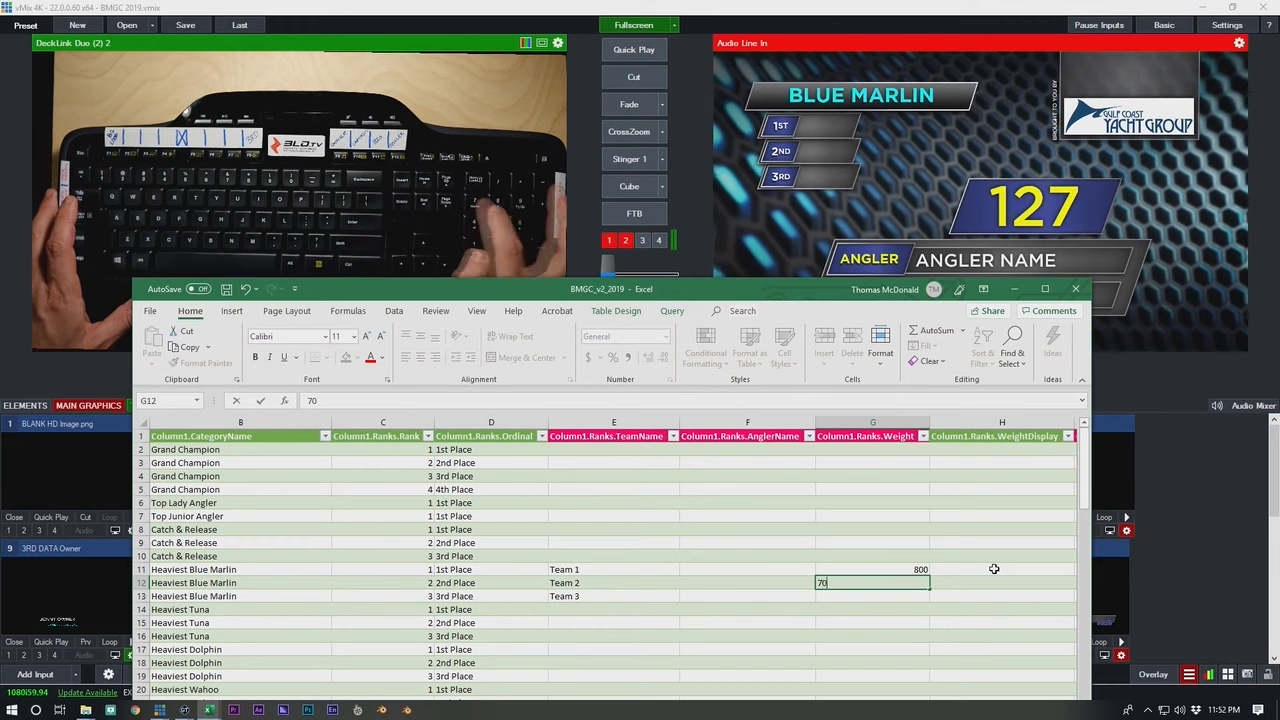
{"action": "type", "text": "0"}
{"action": "key", "text": "Return"}
{"action": "type", "text": "60"}
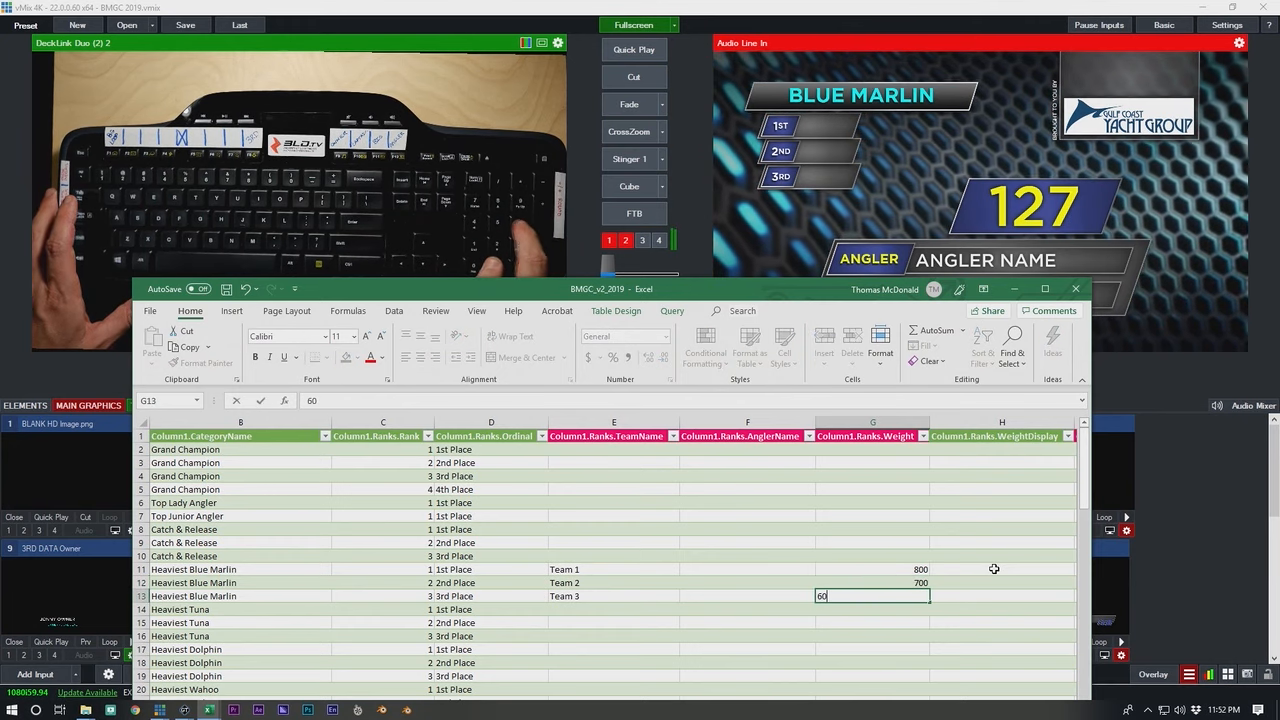
{"action": "type", "text": "0"}
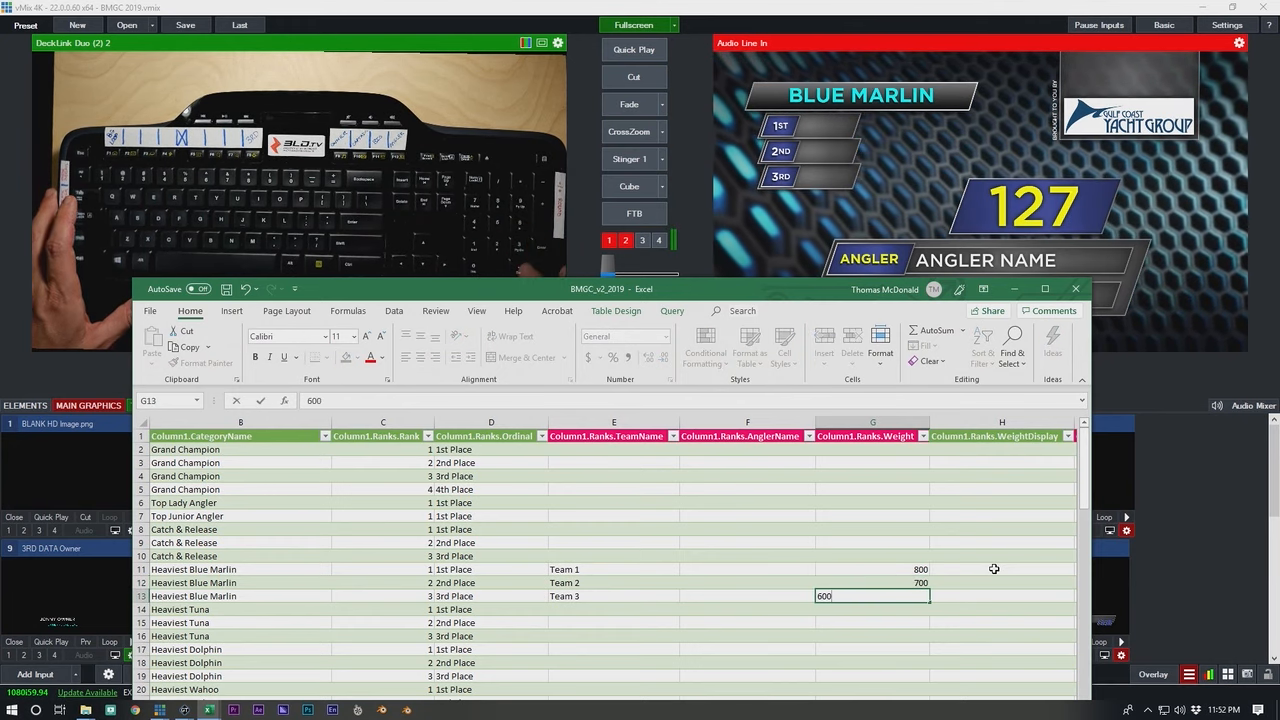
{"action": "left_click", "coordinate": [786, 553]}
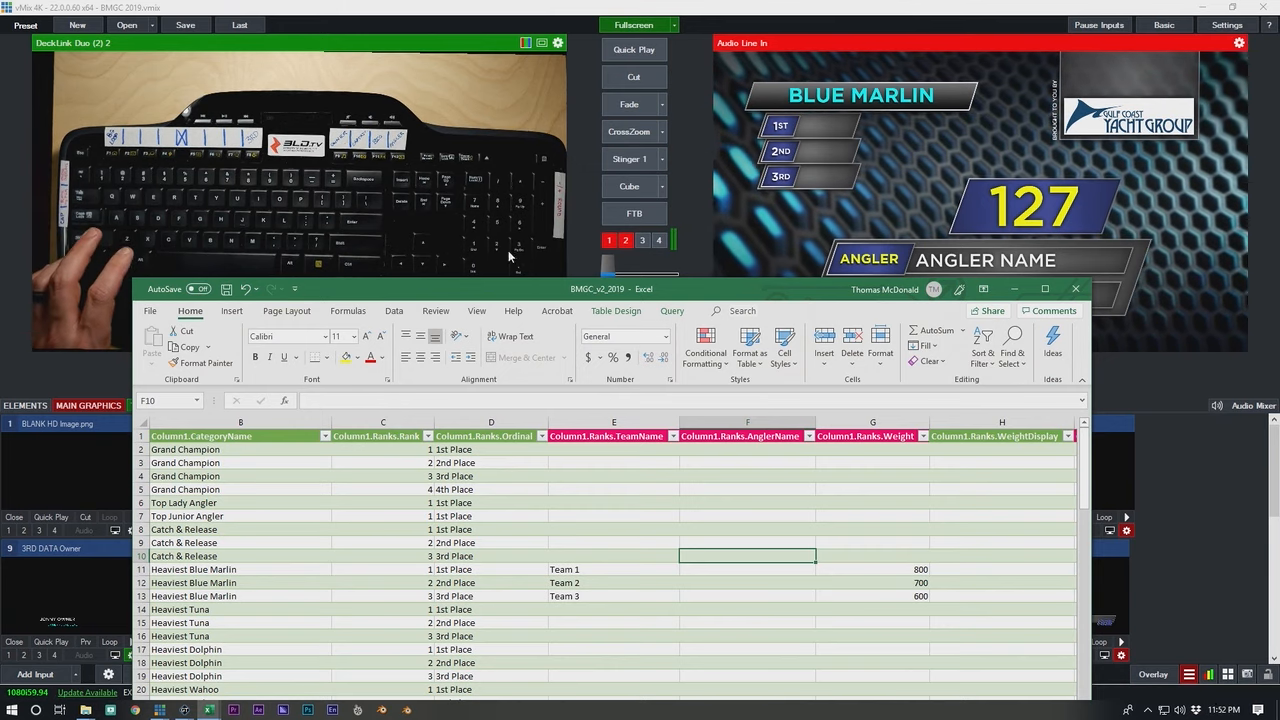
Step: Save the workbook and move its window clear of the vMix program output and upper input rows
{"action": "left_click_drag", "start_coordinate": [510, 289], "coordinate": [497, 316]}
{"action": "key", "text": "ctrl+s"}
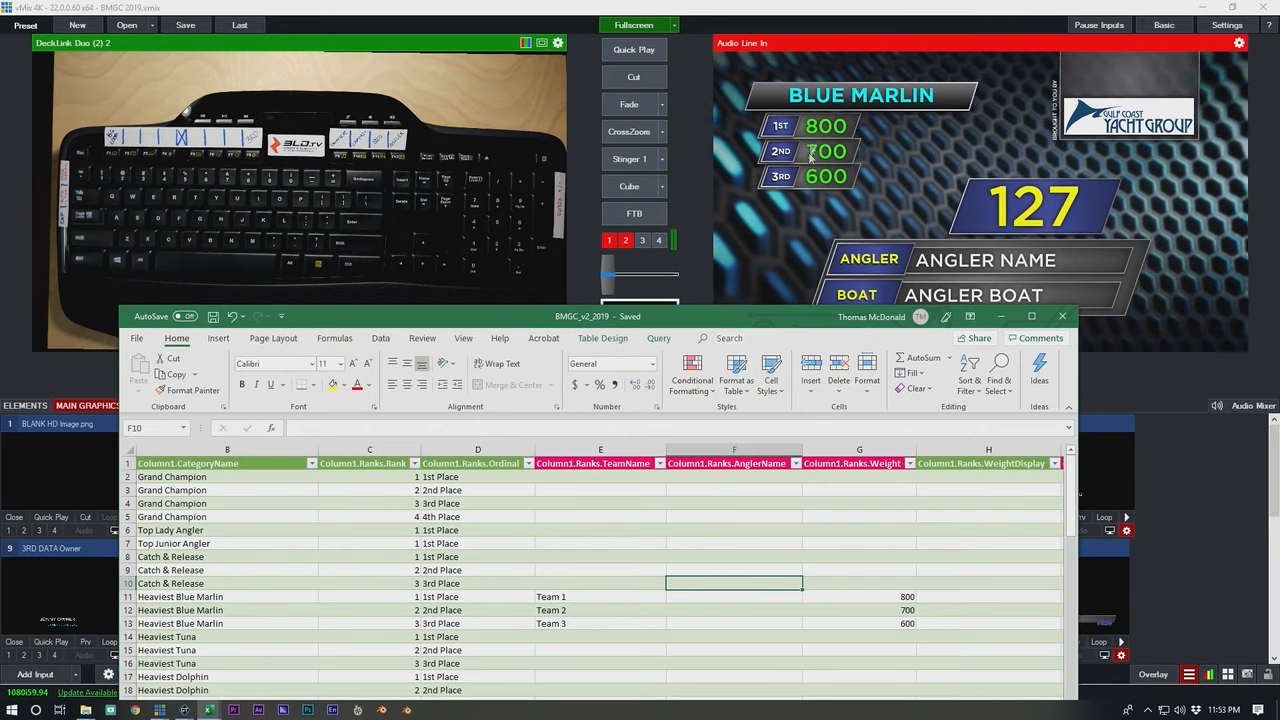
{"action": "left_click_drag", "start_coordinate": [678, 322], "coordinate": [638, 631]}
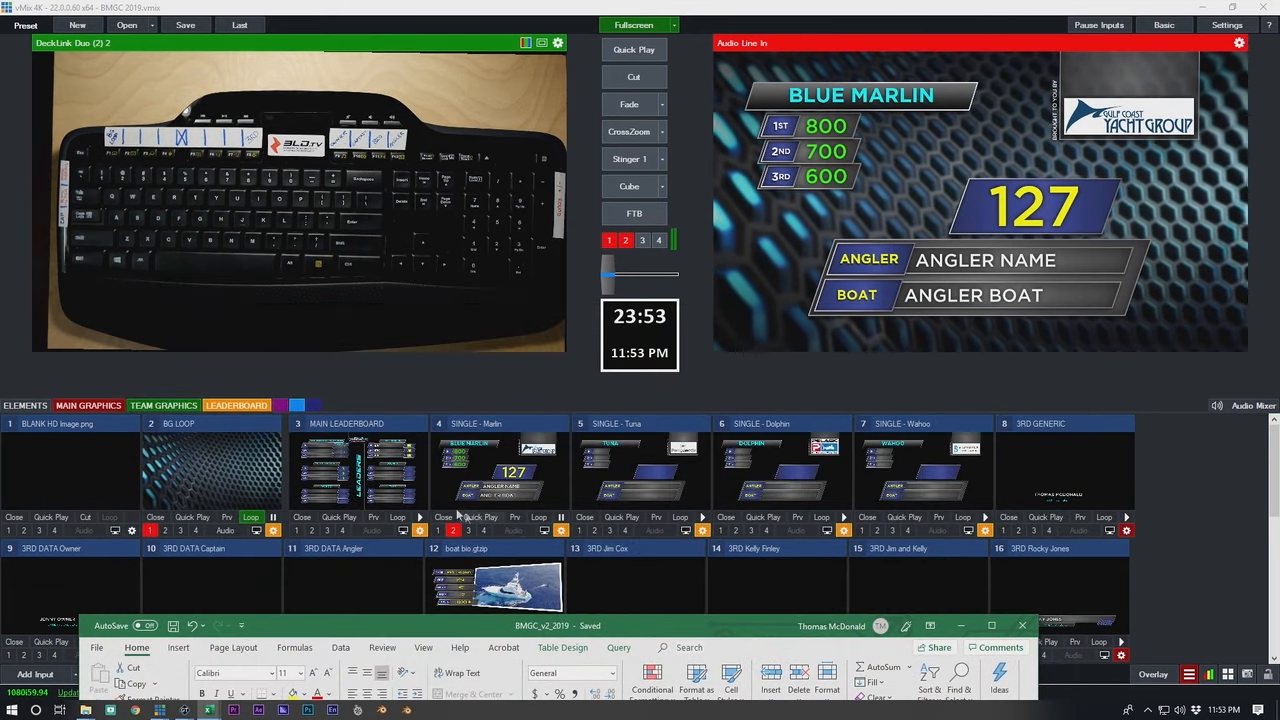
Step: Switch to vMix and show MAIN LEADERBOARD on overlay 2, followed by TOP 3 MARLIN - Weight on the same overlay
{"action": "left_click", "coordinate": [312, 530]}
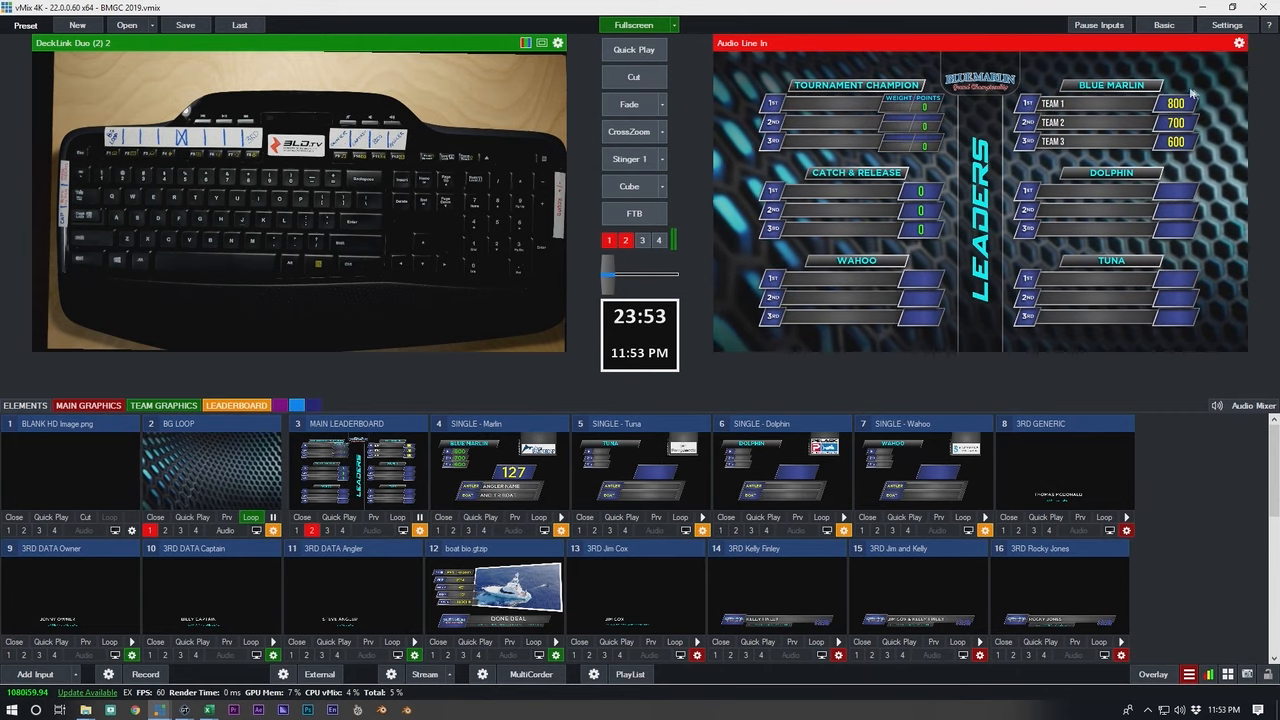
{"action": "scroll", "coordinate": [930, 558], "scroll_direction": "down", "scroll_amount": 2}
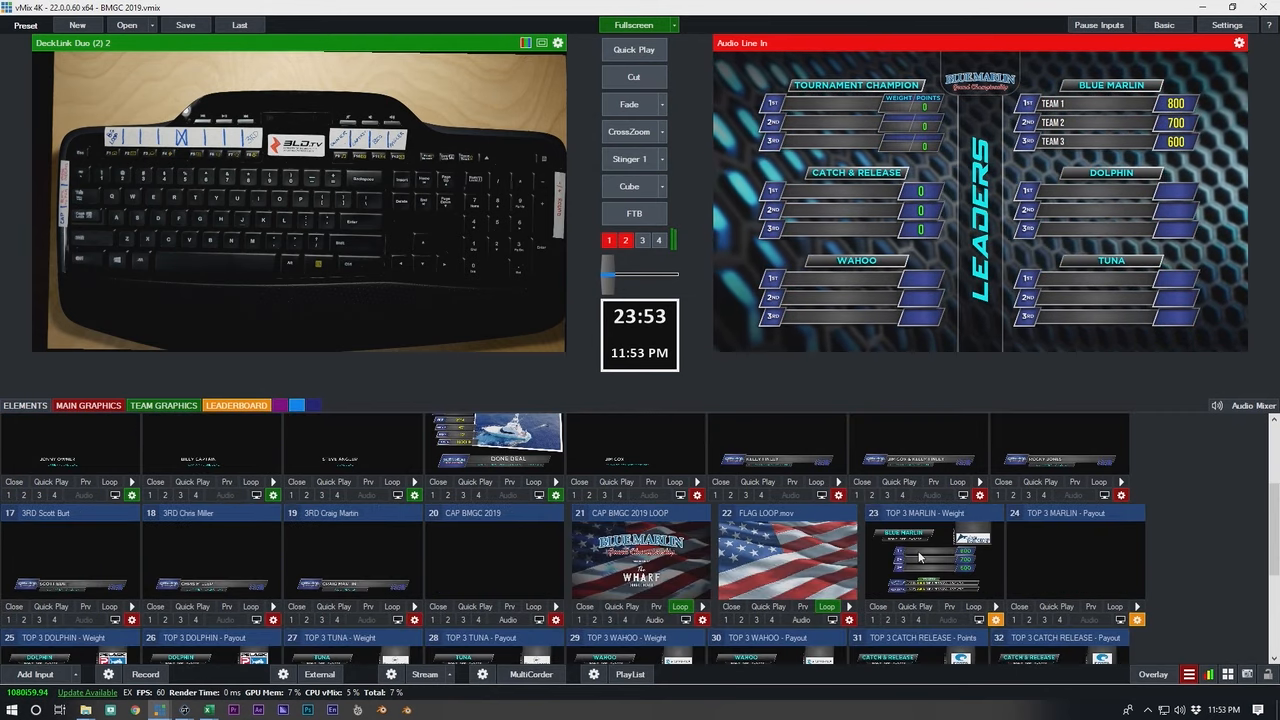
{"action": "left_click", "coordinate": [887, 619]}
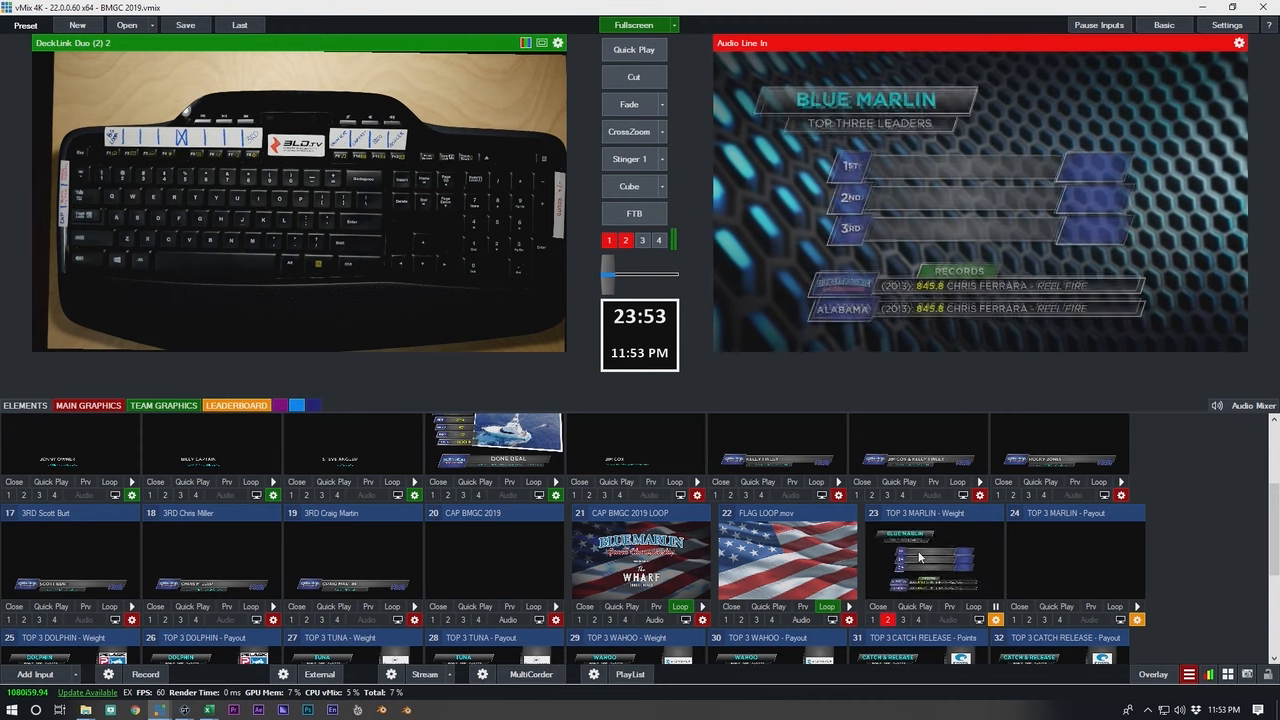